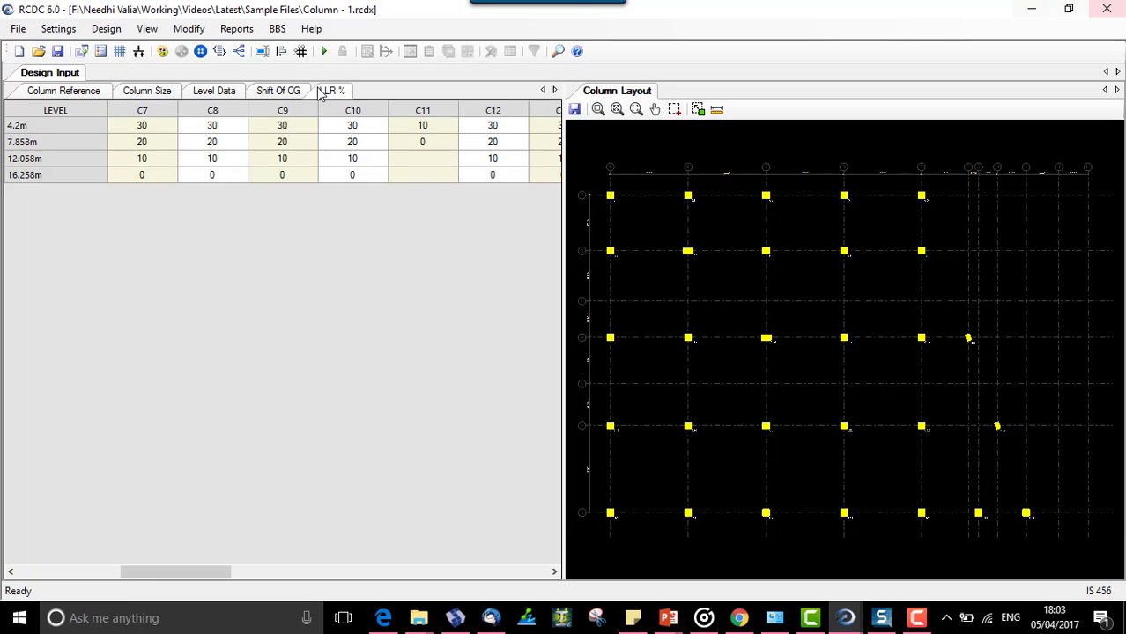
Tick Optimize Design in the column Design Settings and confirm with OK
{"action": "left_click", "coordinate": [58, 29]}
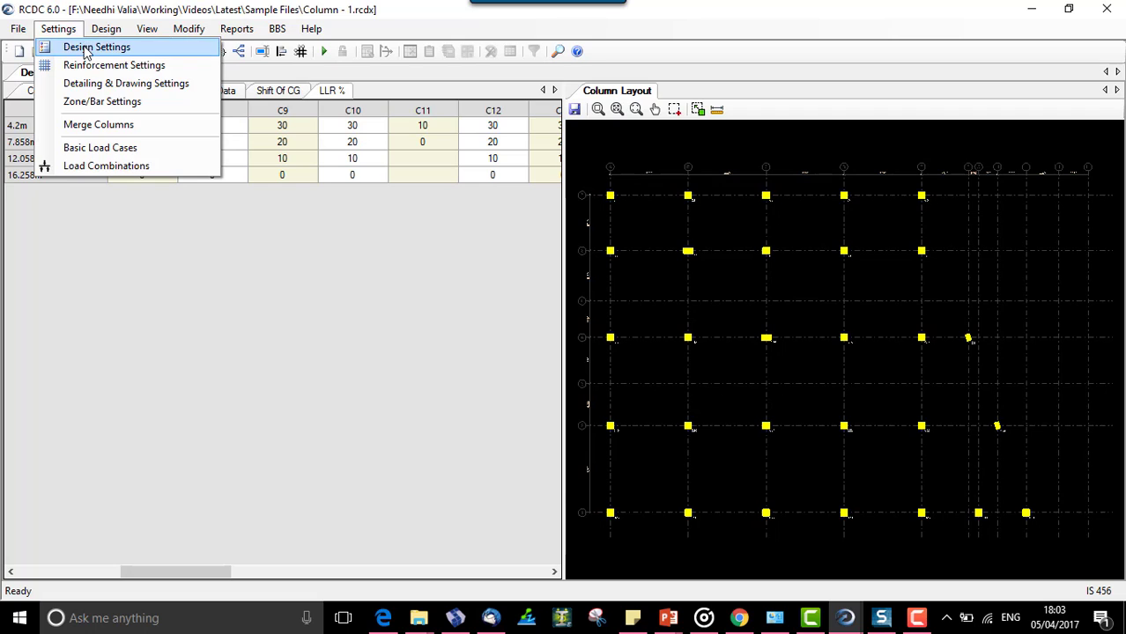
{"action": "left_click", "coordinate": [88, 47]}
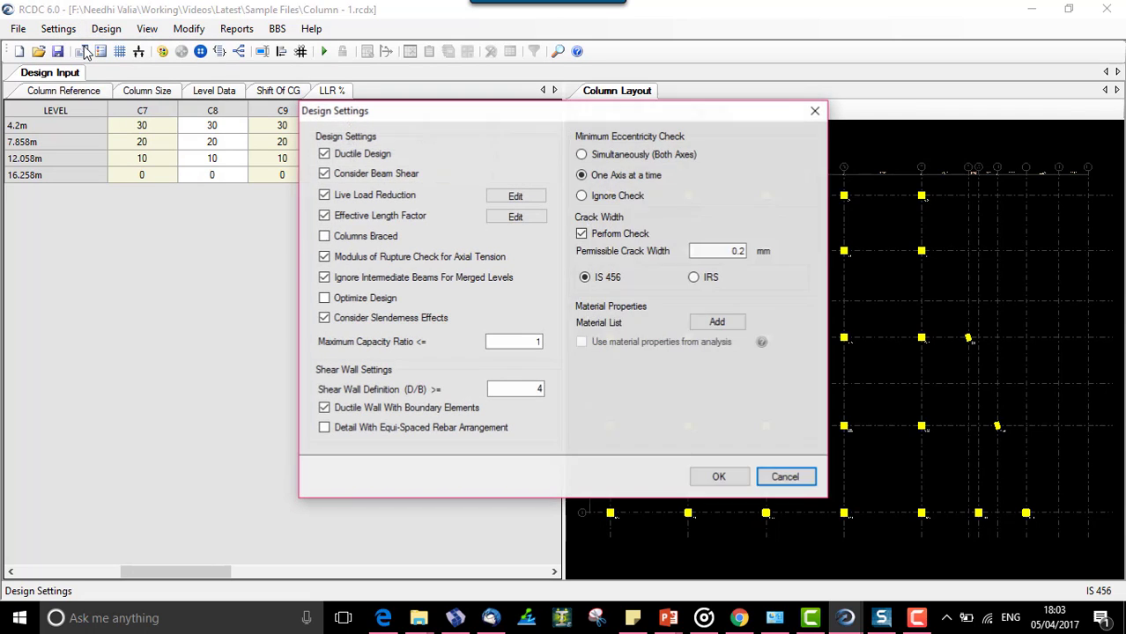
{"action": "left_click", "coordinate": [323, 298]}
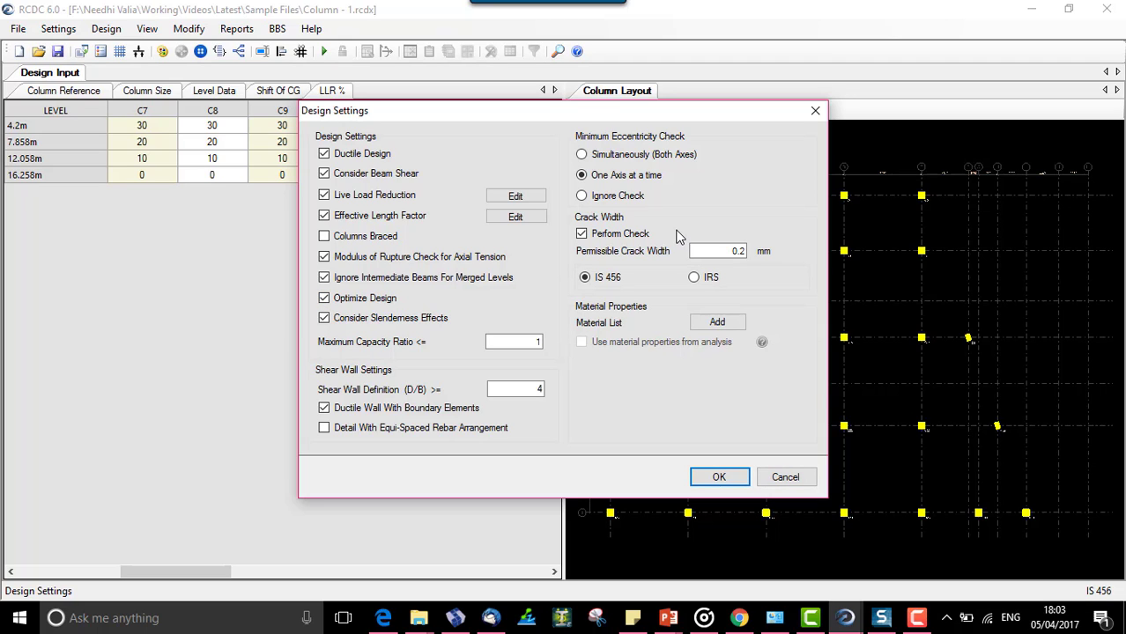
{"action": "left_click", "coordinate": [714, 477]}
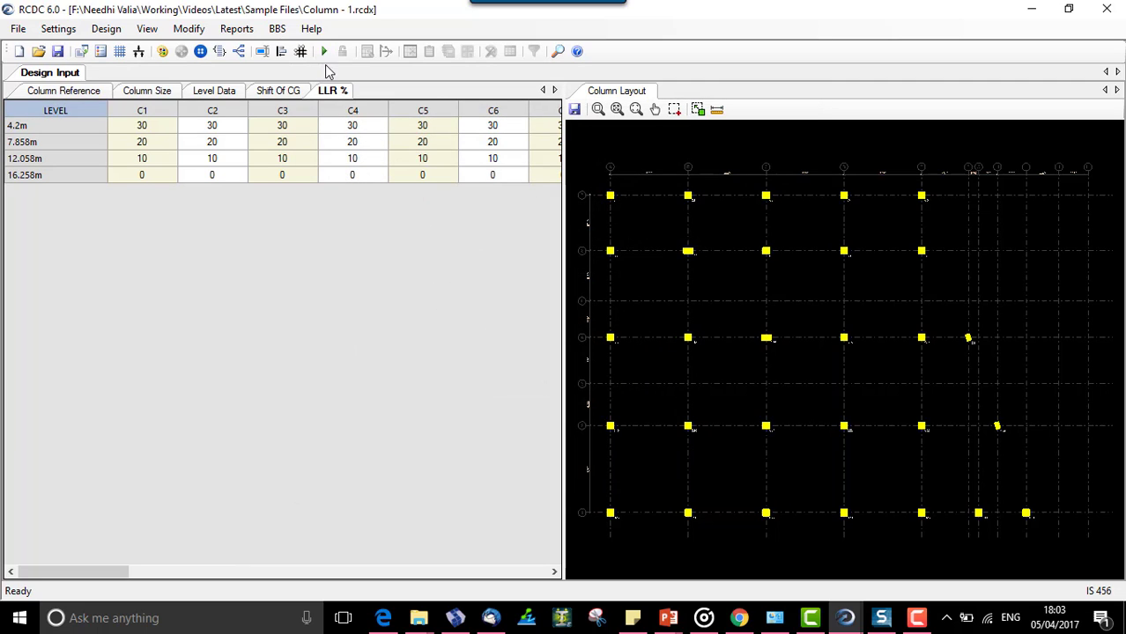
Auto-design all columns and select C1's design result rows
{"action": "left_click", "coordinate": [325, 52]}
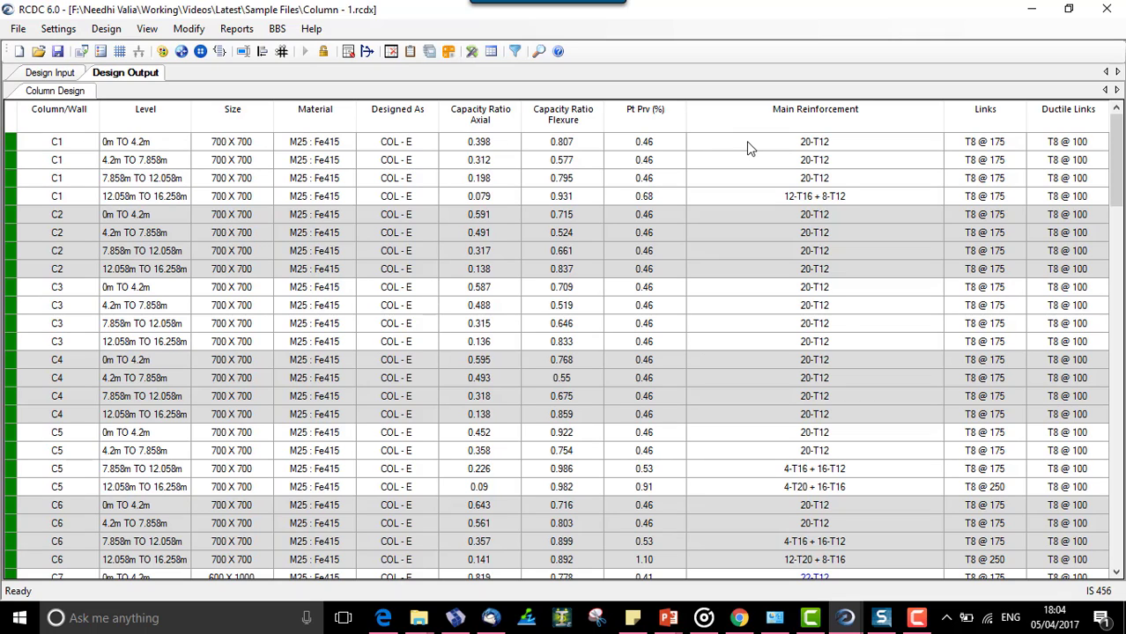
{"action": "left_click_drag", "start_coordinate": [84, 144], "coordinate": [800, 196]}
{"action": "left_click_drag", "start_coordinate": [918, 203], "coordinate": [1057, 199]}
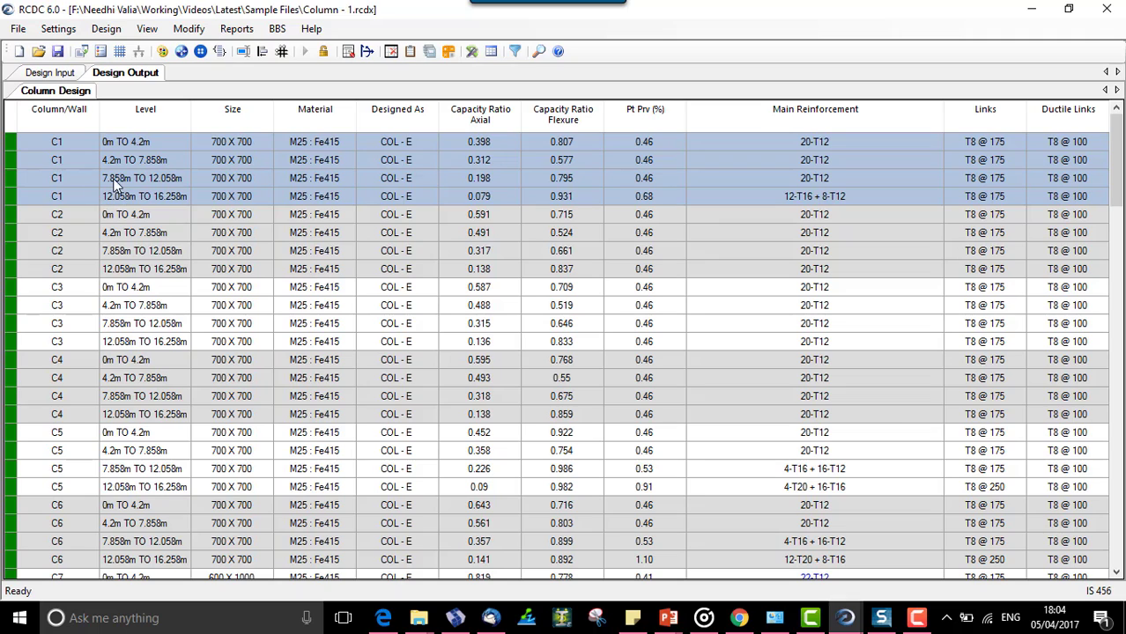
Review C1's main reinforcement: 20-T12 on lower levels, 12-T16 + 8-T12 at 12.058m–16.258m
{"action": "left_click", "coordinate": [842, 181]}
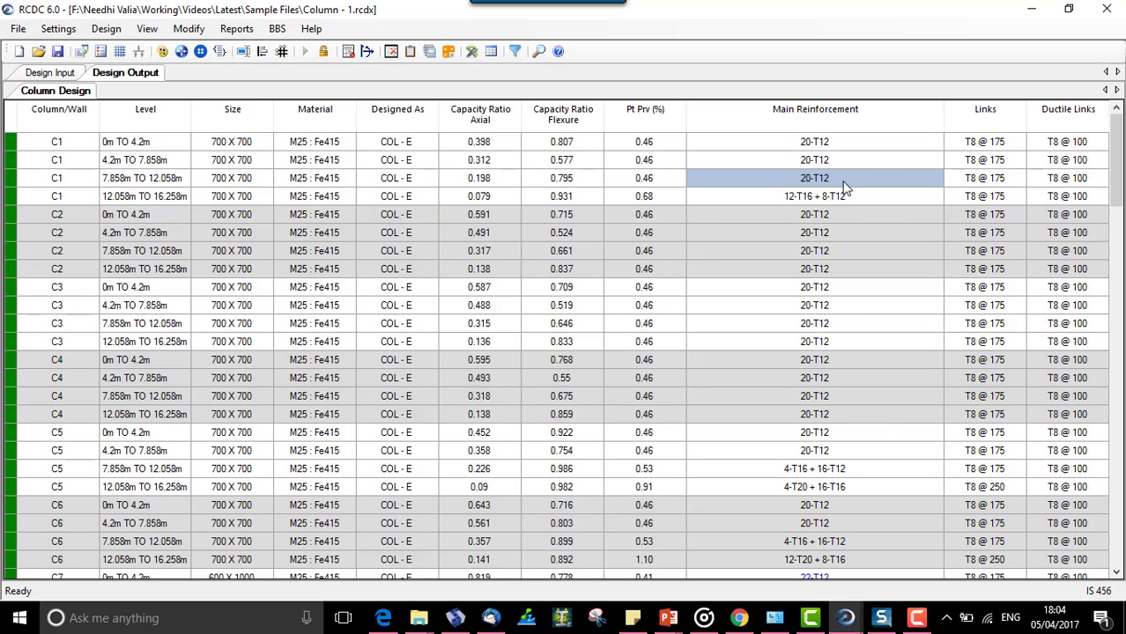
{"action": "left_click", "coordinate": [847, 196]}
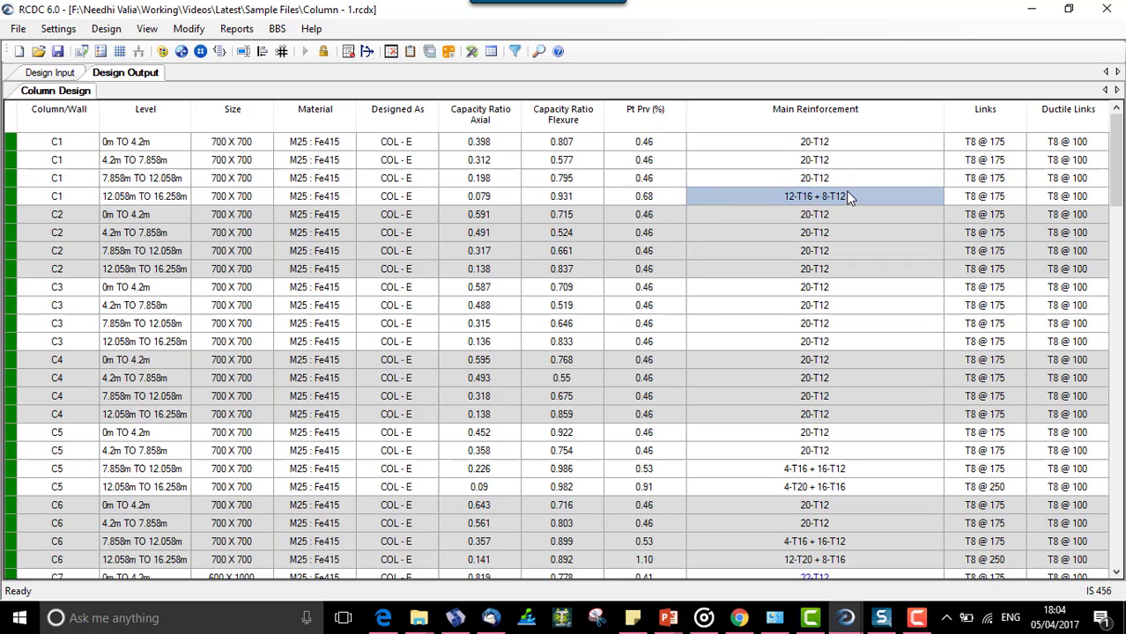
{"action": "left_click", "coordinate": [124, 202]}
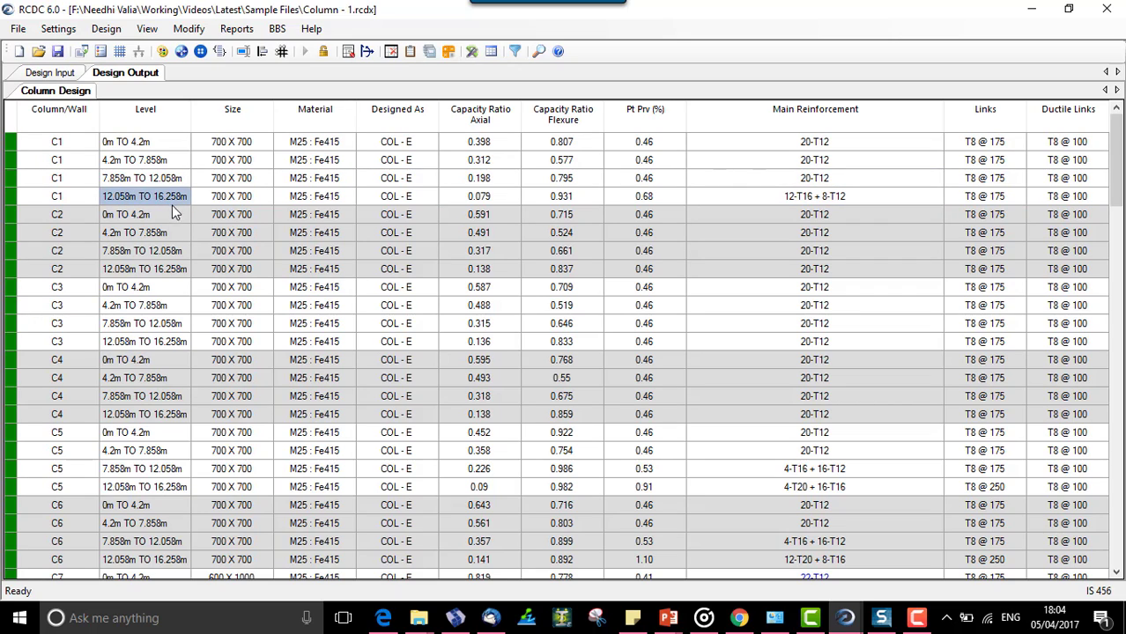
{"action": "left_click", "coordinate": [771, 201]}
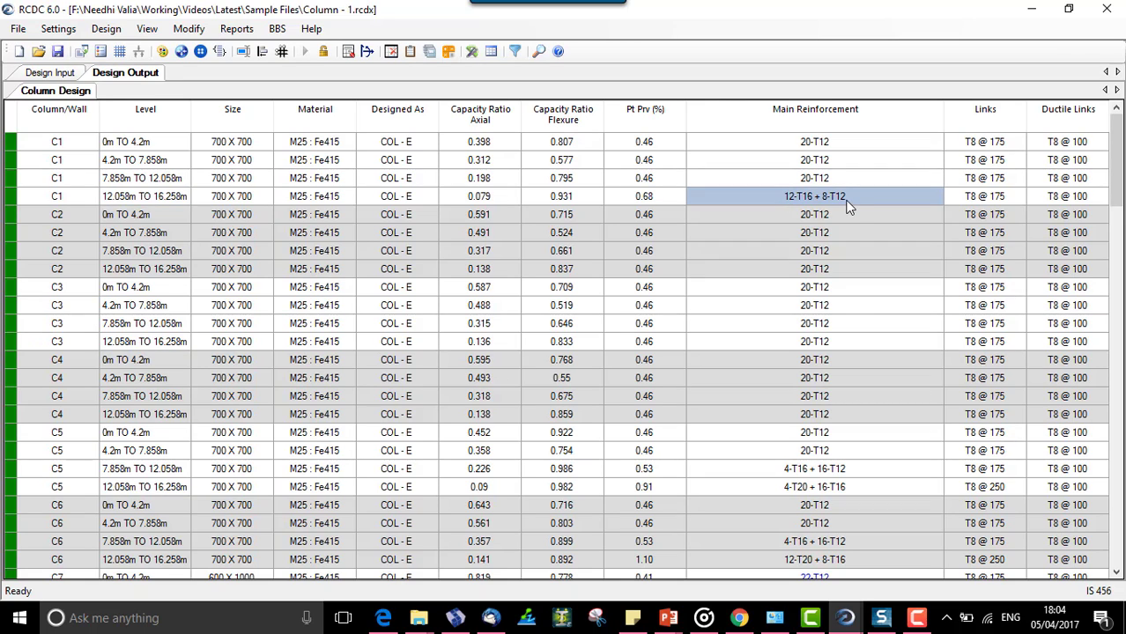
{"action": "left_click_drag", "start_coordinate": [842, 143], "coordinate": [833, 196]}
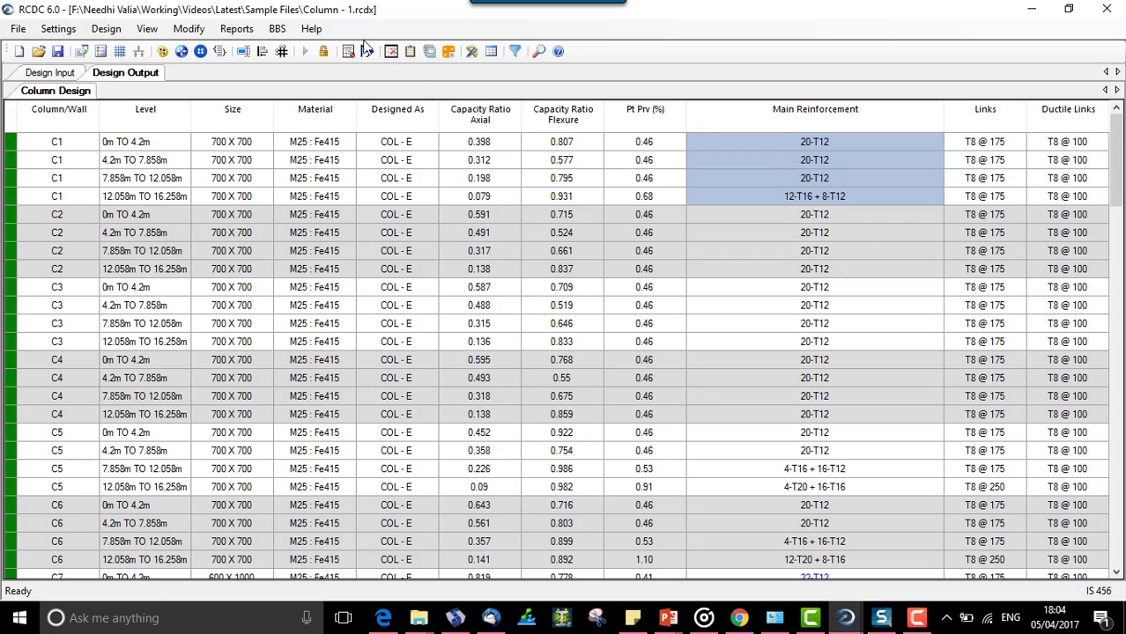
Unlock the design, untick Optimize Design, and rerun Auto Design for all columns
{"action": "left_click", "coordinate": [324, 51]}
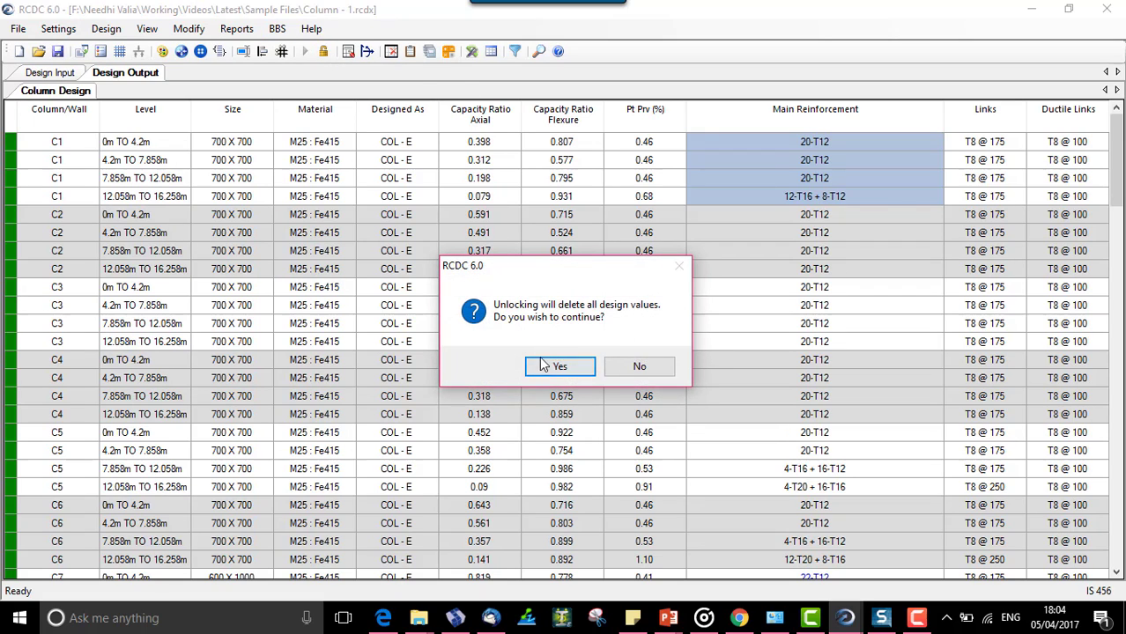
{"action": "left_click", "coordinate": [548, 363]}
{"action": "left_click", "coordinate": [58, 28]}
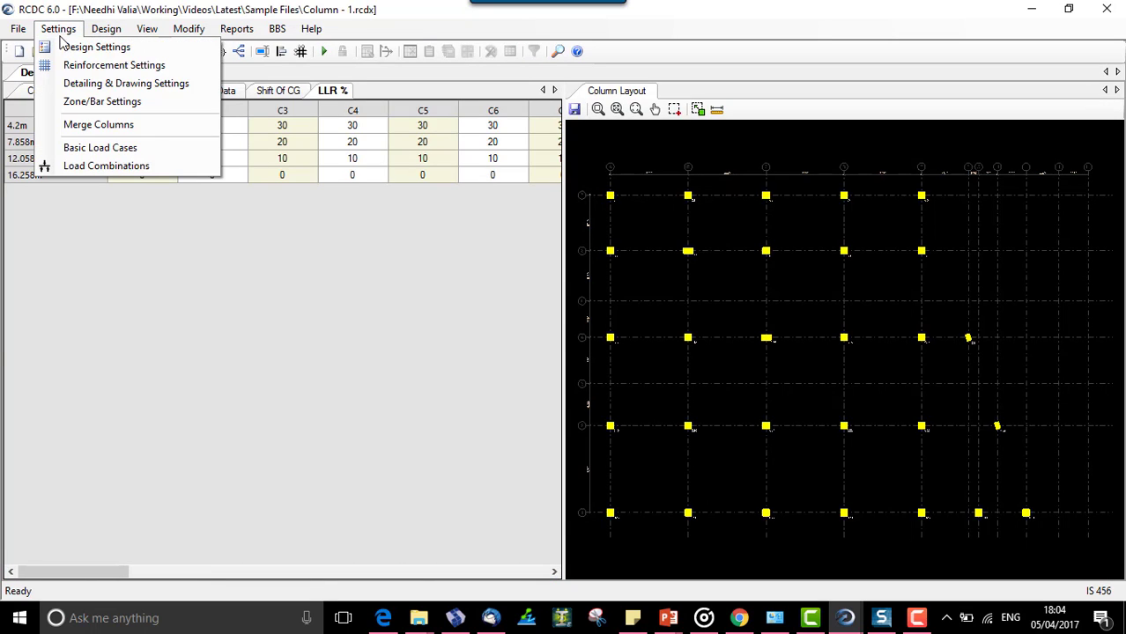
{"action": "left_click", "coordinate": [61, 46]}
{"action": "left_click", "coordinate": [324, 297]}
{"action": "left_click", "coordinate": [717, 477]}
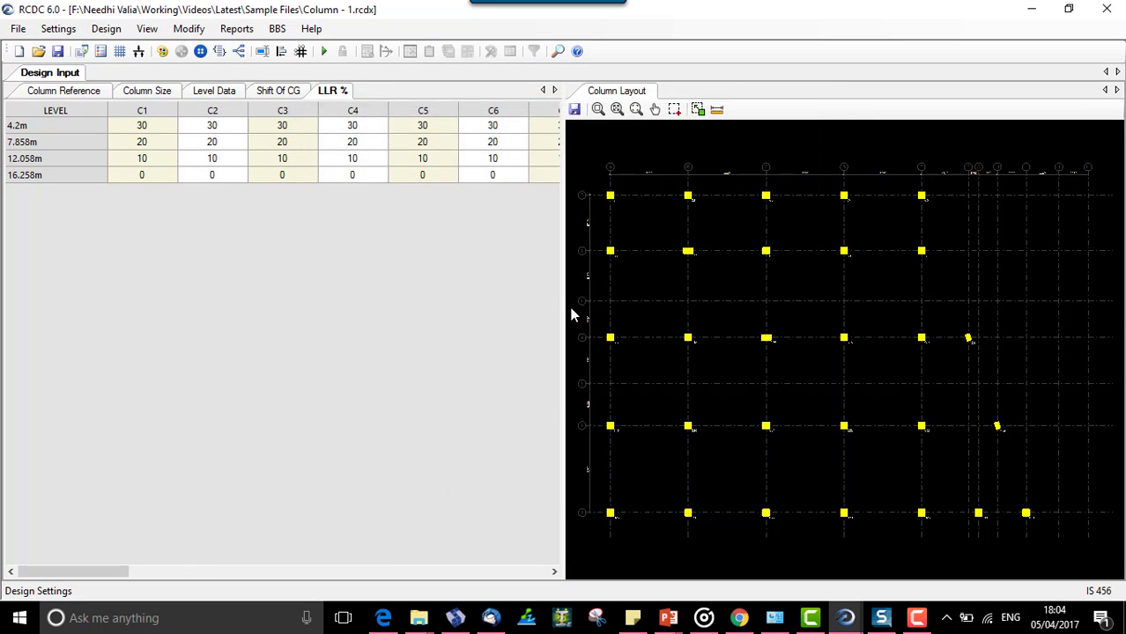
{"action": "left_click", "coordinate": [326, 52]}
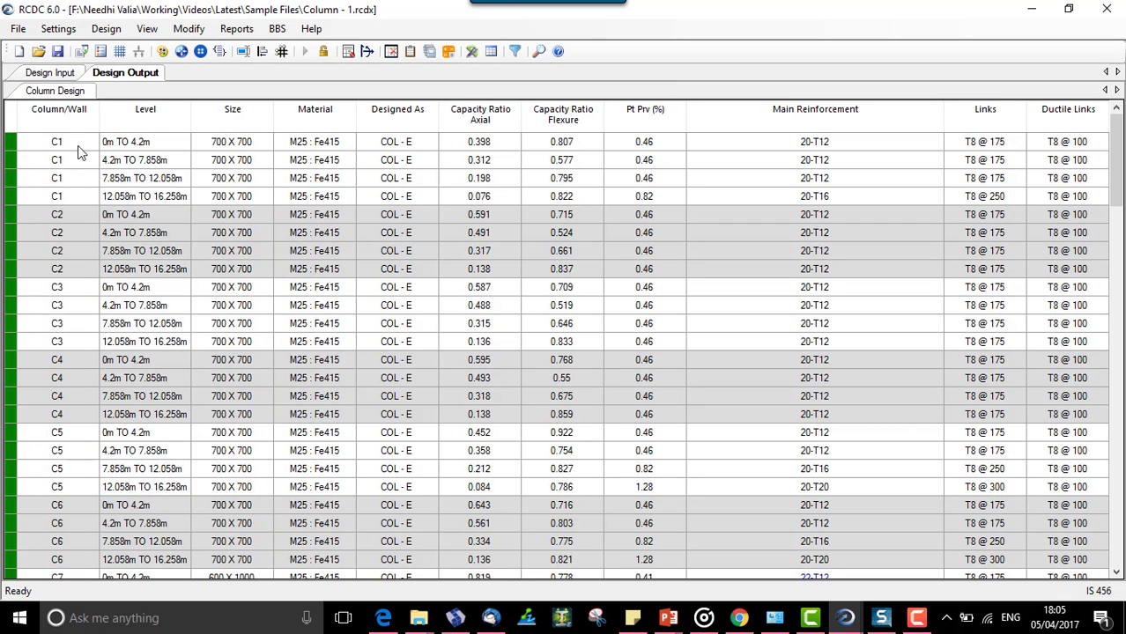
Check C1's new results: 20-T12 on the lower three levels, 20-T16 at the top level
{"action": "left_click_drag", "start_coordinate": [77, 142], "coordinate": [1077, 199]}
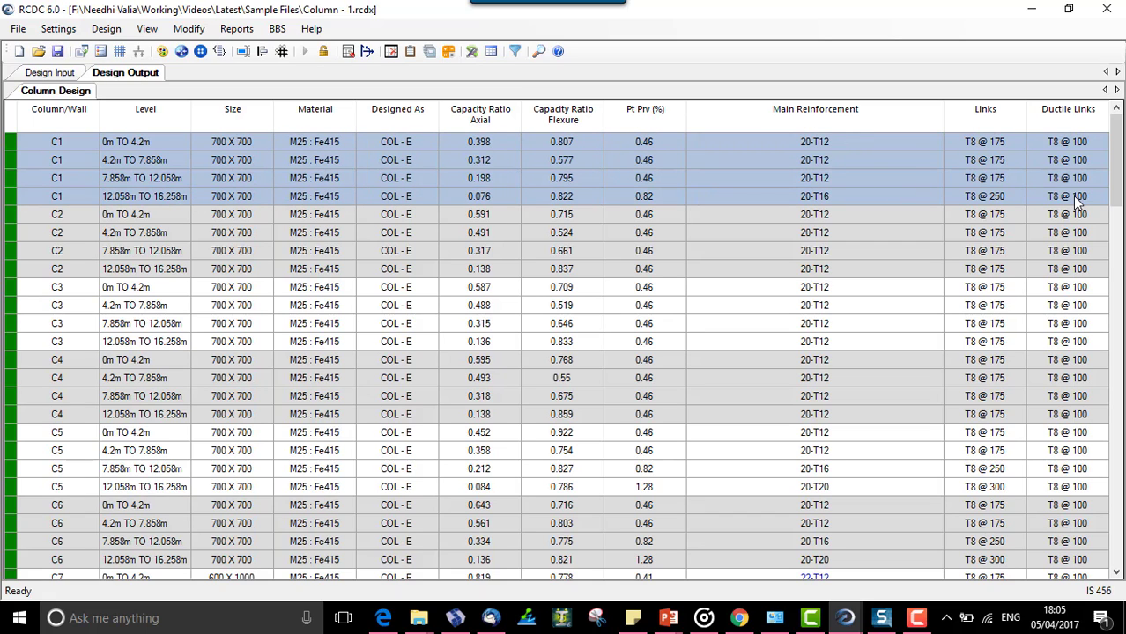
{"action": "left_click", "coordinate": [183, 145]}
{"action": "left_click_drag", "start_coordinate": [184, 178], "coordinate": [183, 178]}
{"action": "left_click_drag", "start_coordinate": [855, 145], "coordinate": [860, 188]}
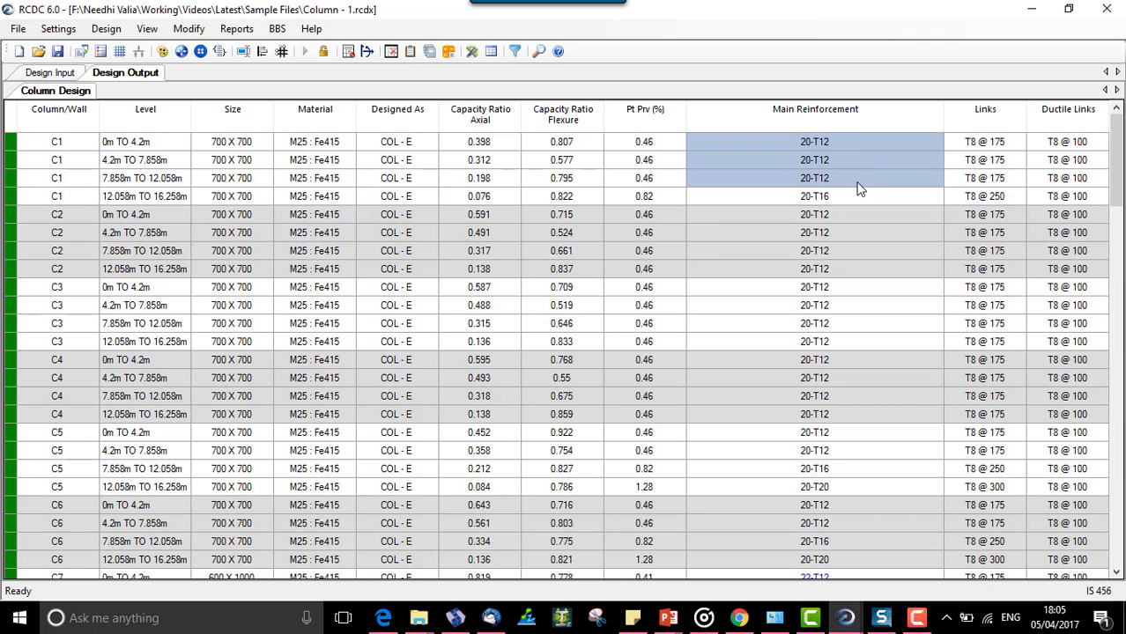
{"action": "left_click", "coordinate": [170, 196]}
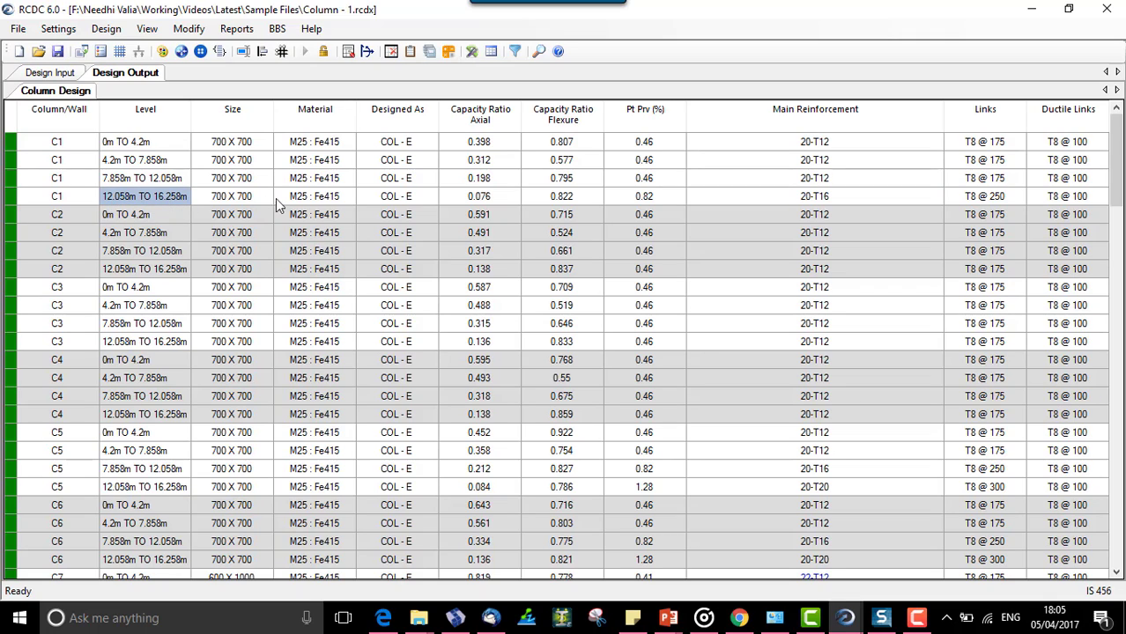
{"action": "left_click", "coordinate": [836, 199]}
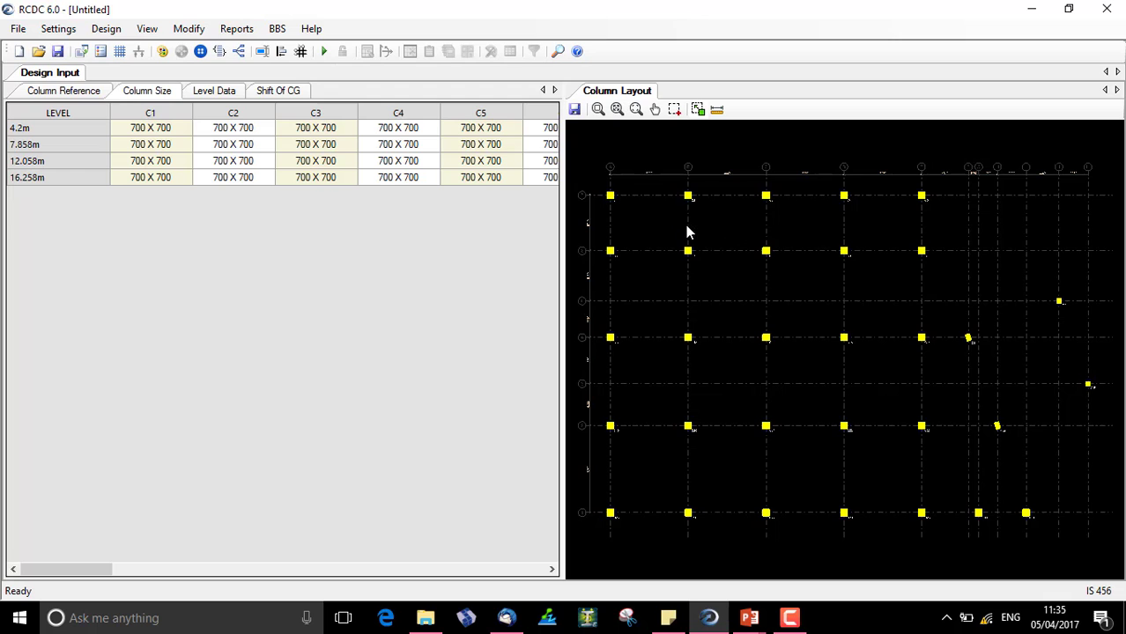
Change column C1's shape to a C-shaped section in the Column Layout
{"action": "scroll", "coordinate": [627, 176], "scroll_direction": "up", "scroll_amount": 5}
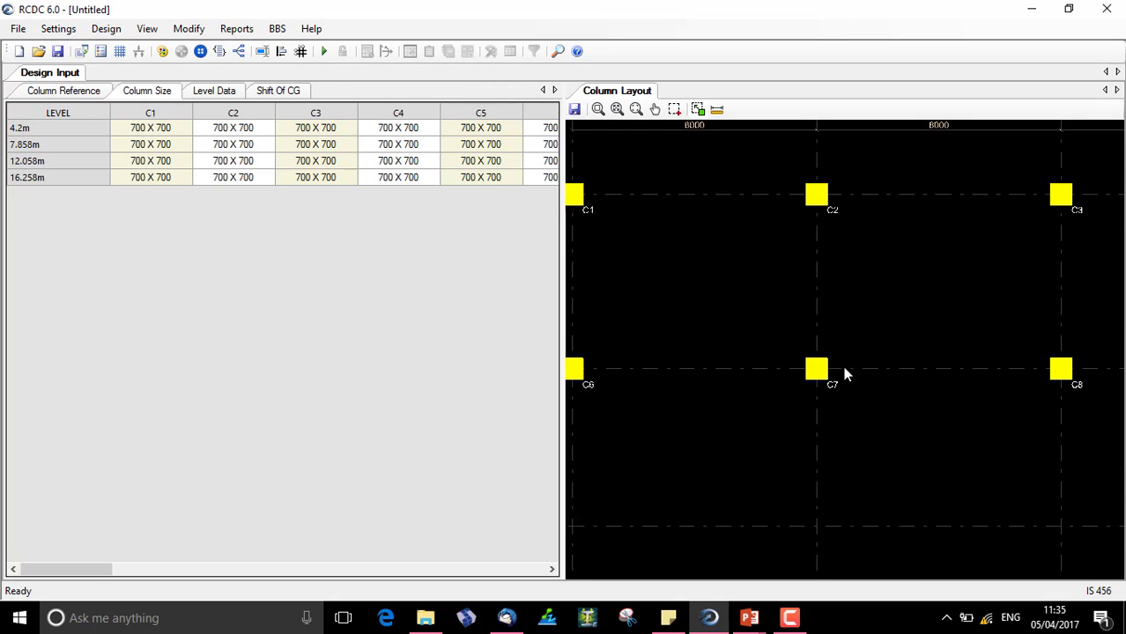
{"action": "middle_click_drag", "start_coordinate": [682, 272], "coordinate": [834, 384]}
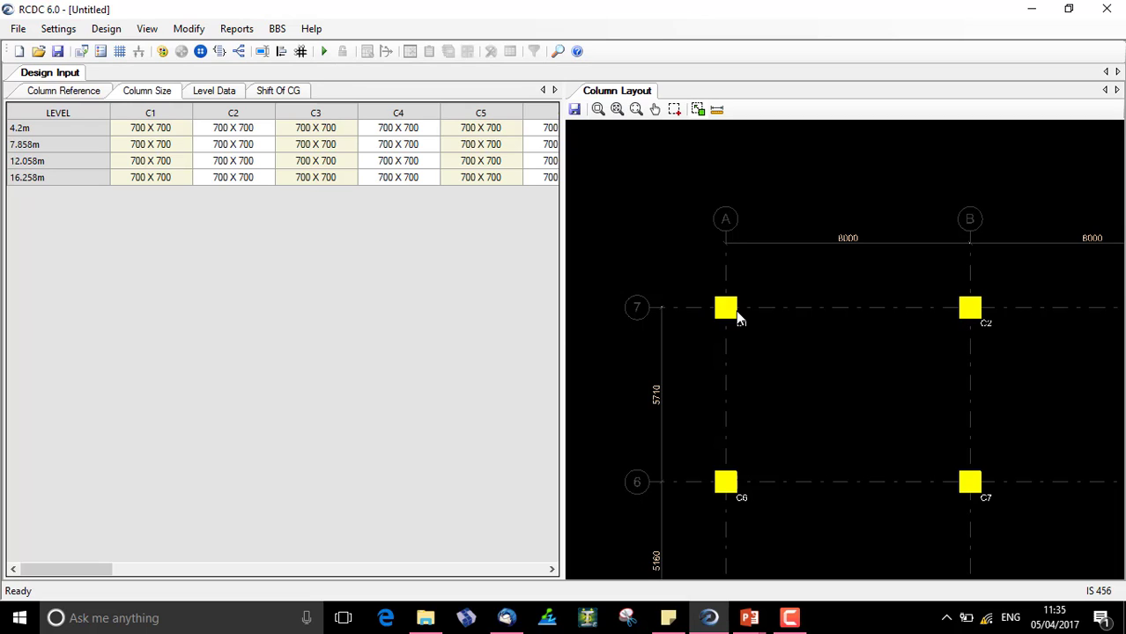
{"action": "left_click", "coordinate": [729, 319]}
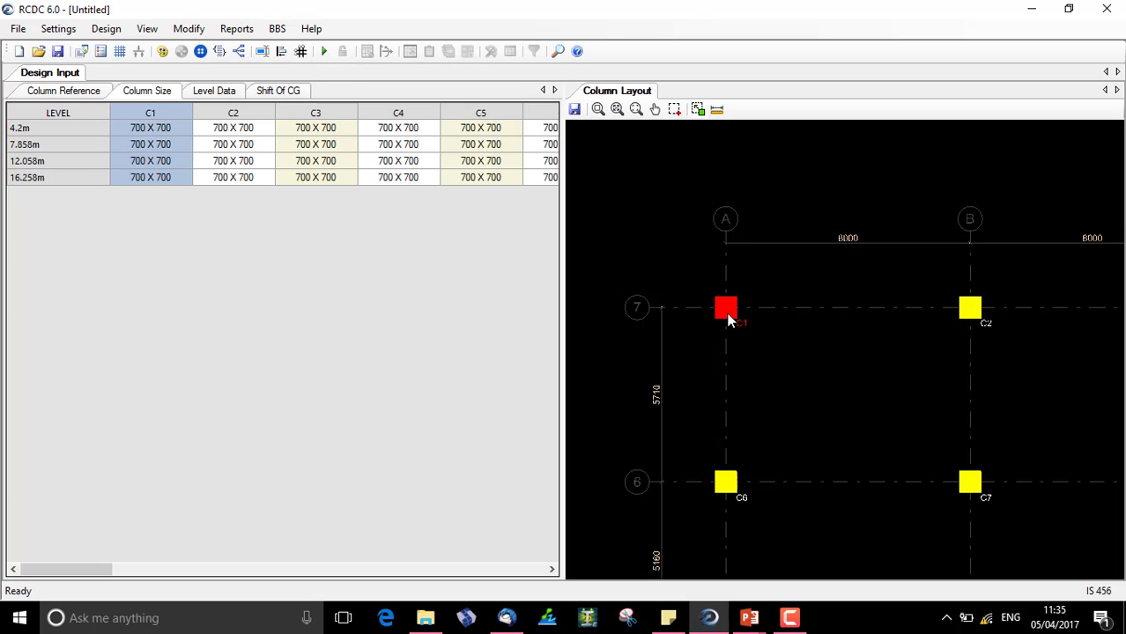
{"action": "right_click", "coordinate": [728, 316]}
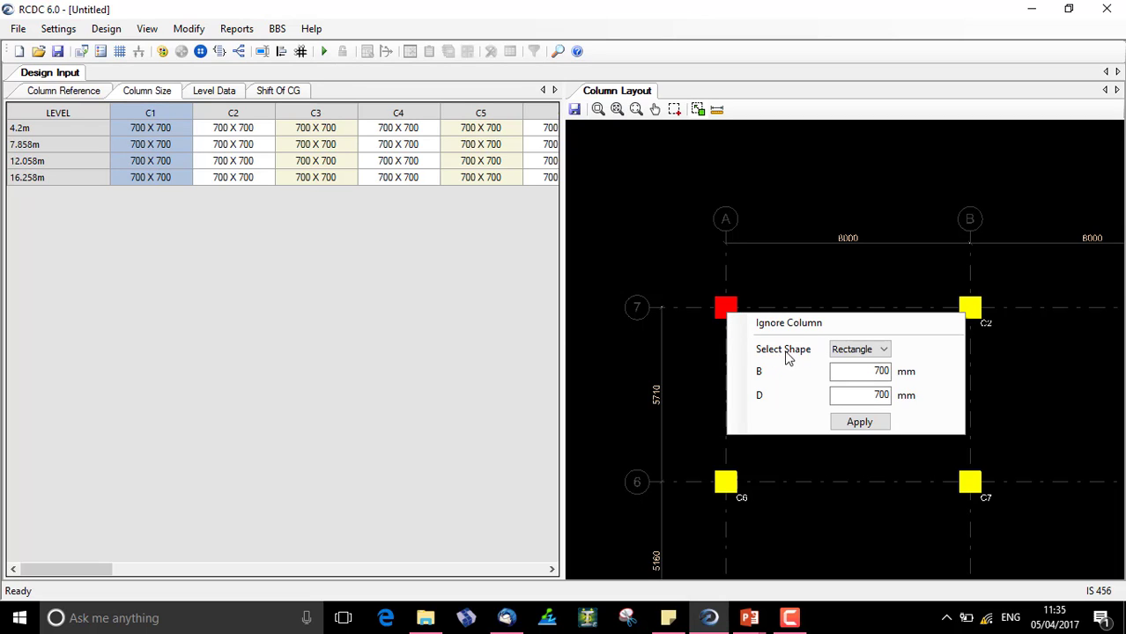
{"action": "left_click", "coordinate": [884, 349]}
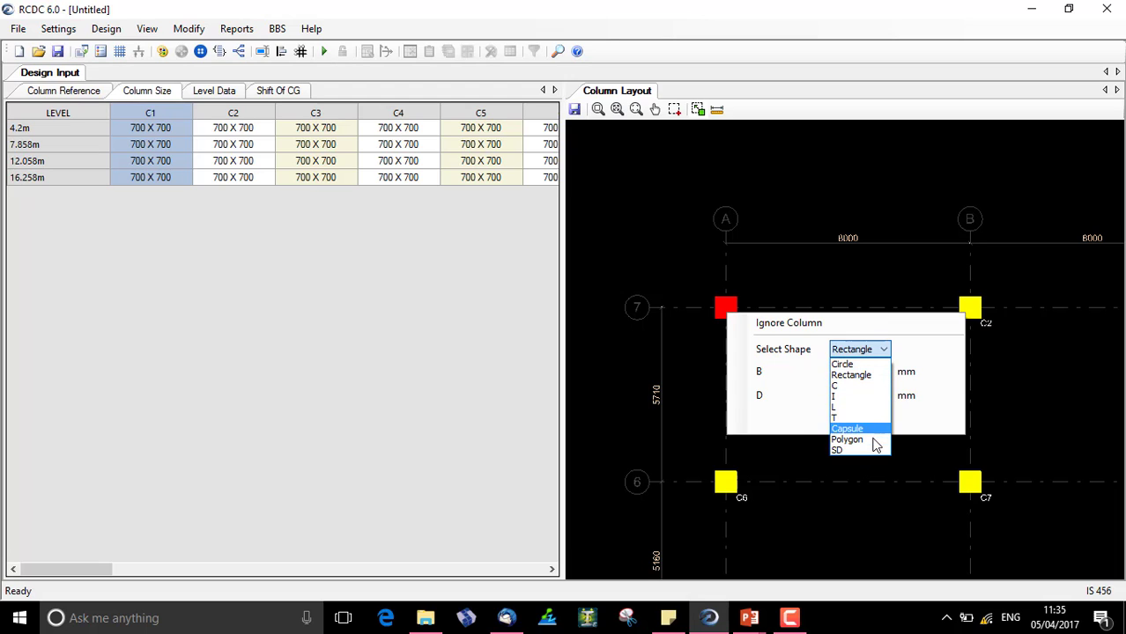
{"action": "left_click", "coordinate": [863, 386]}
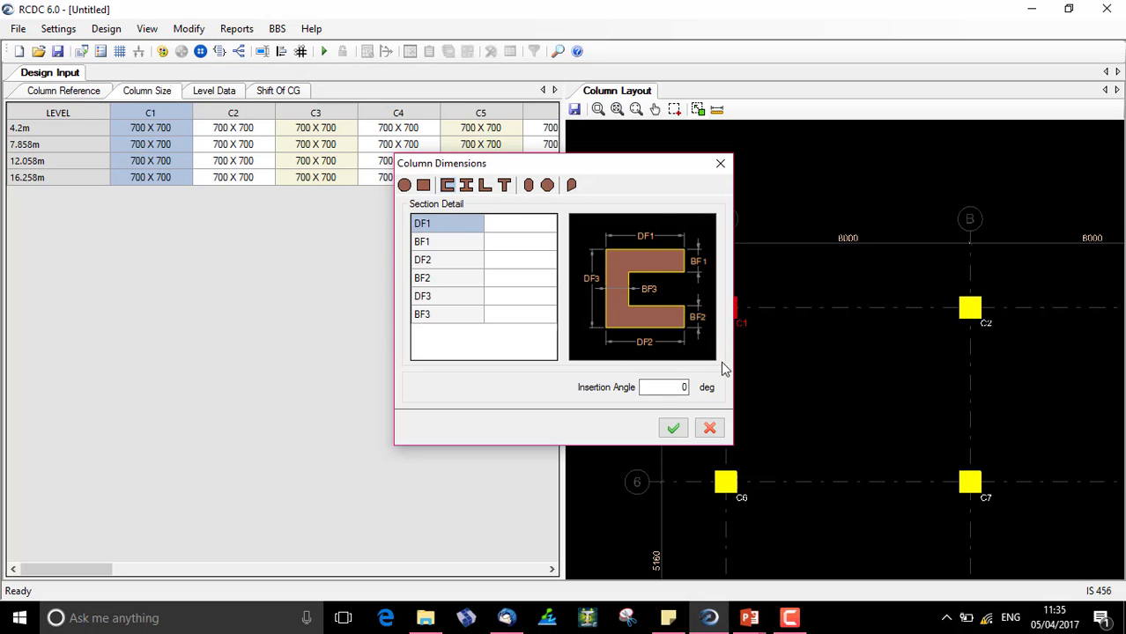
Enter C1's C-section dimensions for 600 X 600, with BF3 200, and apply them
{"action": "left_click", "coordinate": [532, 227]}
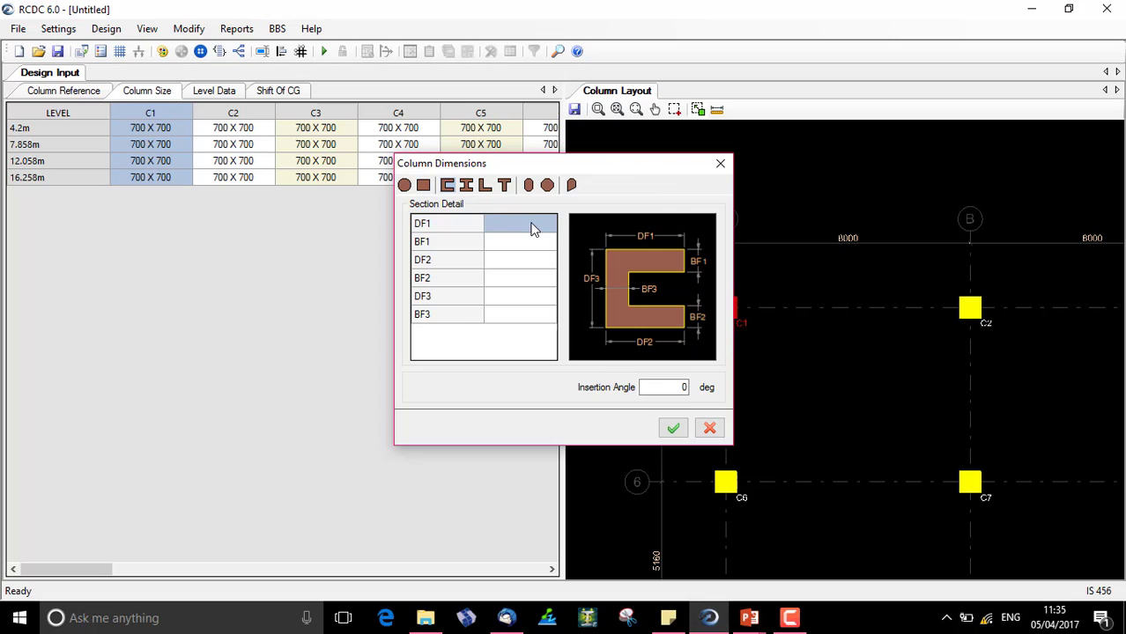
{"action": "type", "text": "600"}
{"action": "key", "text": "Return"}
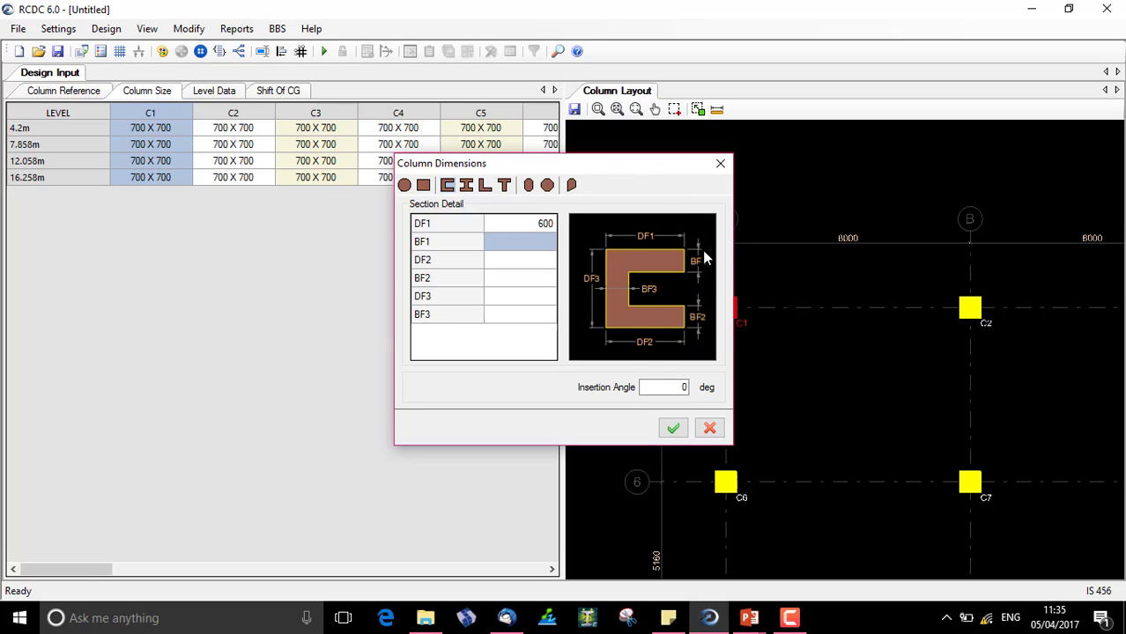
{"action": "type", "text": "200"}
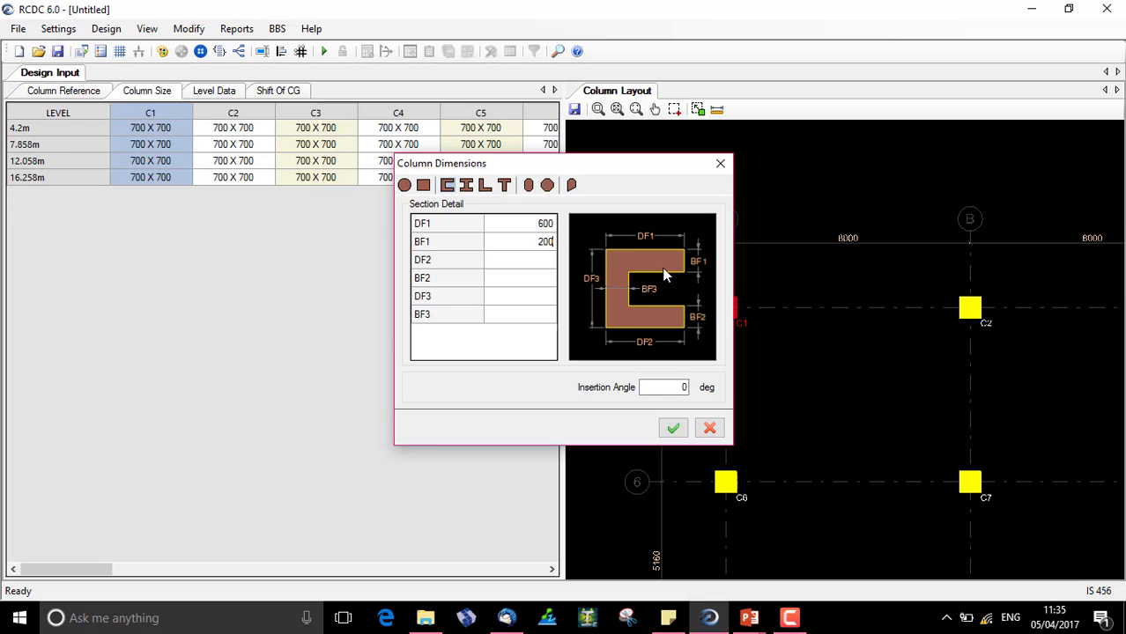
{"action": "left_click", "coordinate": [553, 264]}
{"action": "type", "text": "6"}
{"action": "key", "text": "Return"}
{"action": "type", "text": "2"}
{"action": "key", "text": "Return"}
{"action": "type", "text": "600"}
{"action": "key", "text": "Return"}
{"action": "type", "text": "200"}
{"action": "key", "text": "Return"}
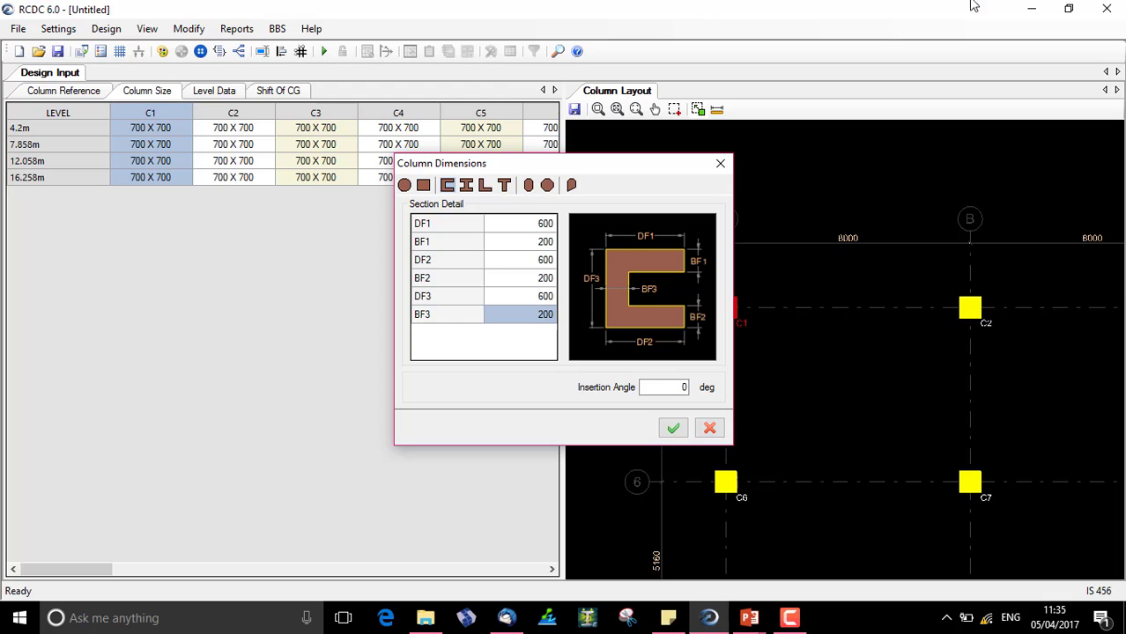
{"action": "left_click", "coordinate": [673, 428]}
Zoom and pan the layout to bring column C2 on grid line B into view
{"action": "scroll", "coordinate": [727, 313], "scroll_direction": "up", "scroll_amount": 5}
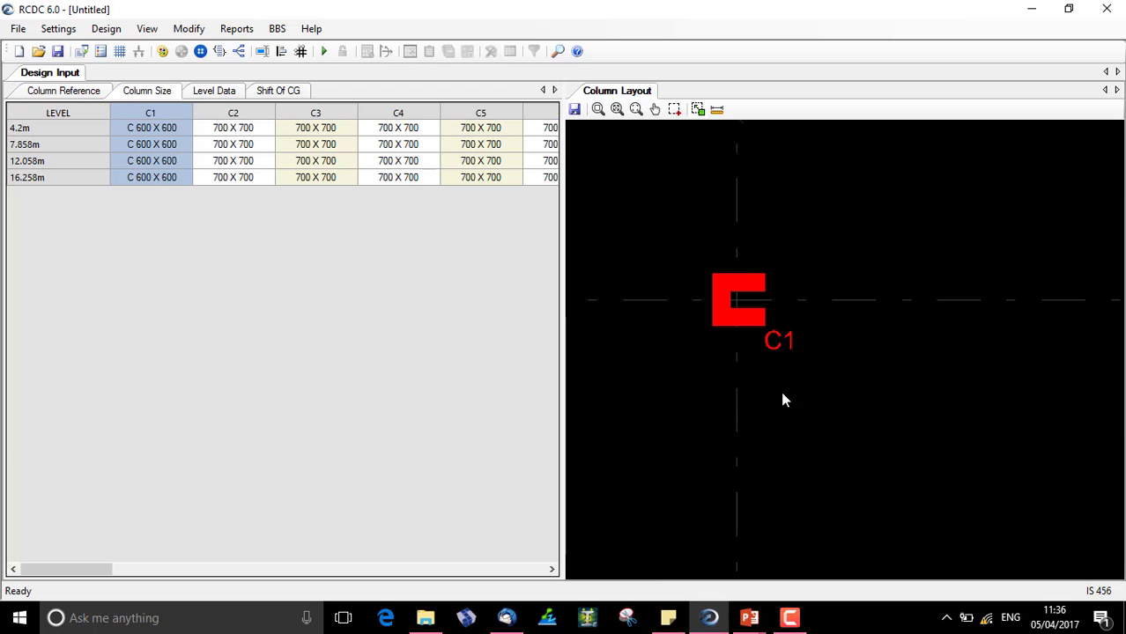
{"action": "scroll", "coordinate": [809, 372], "scroll_direction": "down", "scroll_amount": 5}
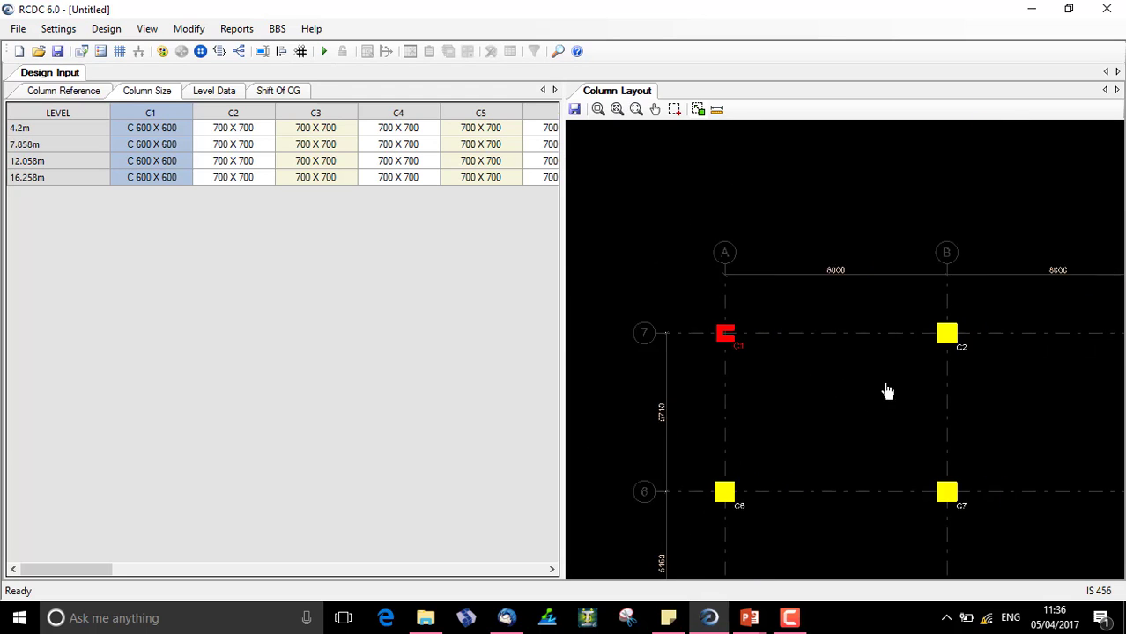
{"action": "scroll", "coordinate": [930, 355], "scroll_direction": "up", "scroll_amount": 3}
{"action": "middle_click_drag", "start_coordinate": [935, 354], "coordinate": [898, 415]}
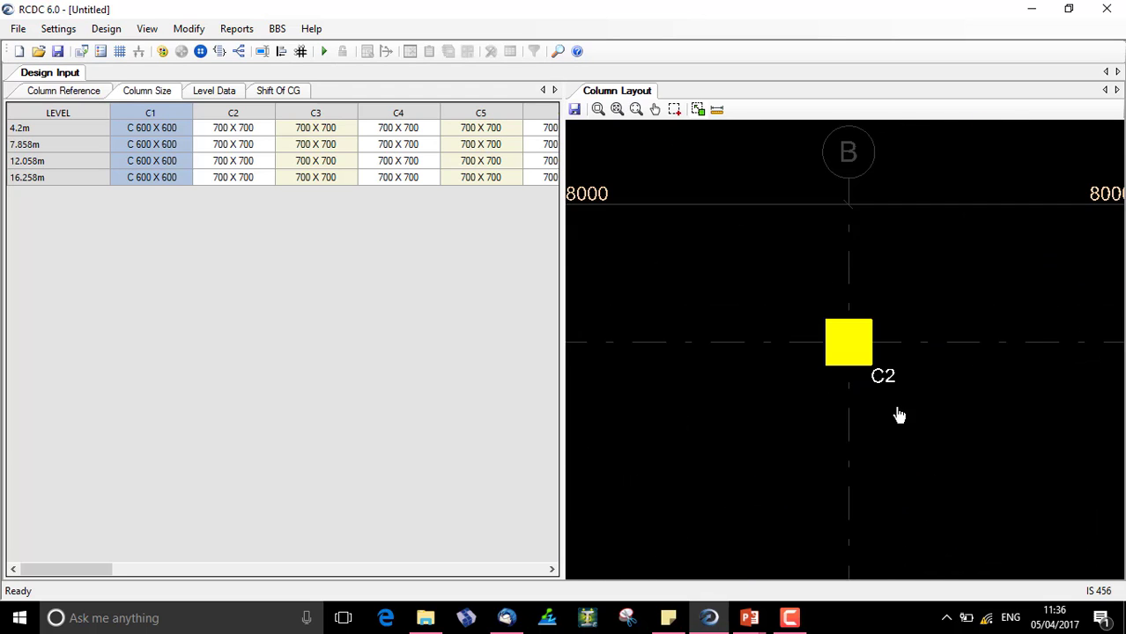
Choose a Polygon shape for column C2 with a 100 mm grid interval
{"action": "left_click", "coordinate": [842, 327]}
{"action": "left_click", "coordinate": [960, 393]}
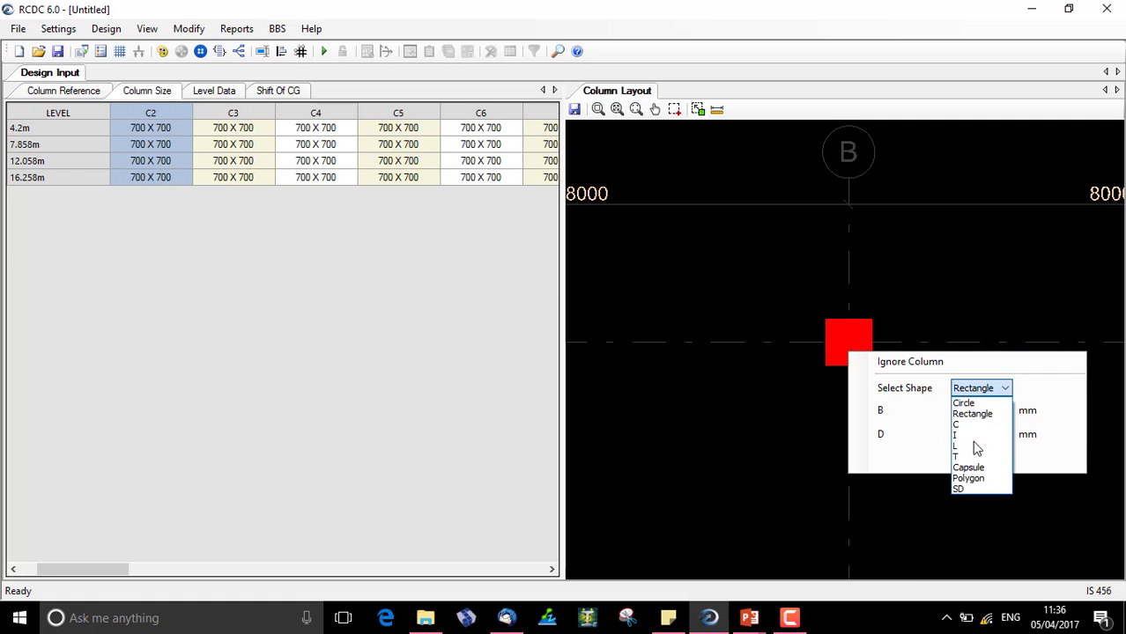
{"action": "left_click", "coordinate": [969, 491]}
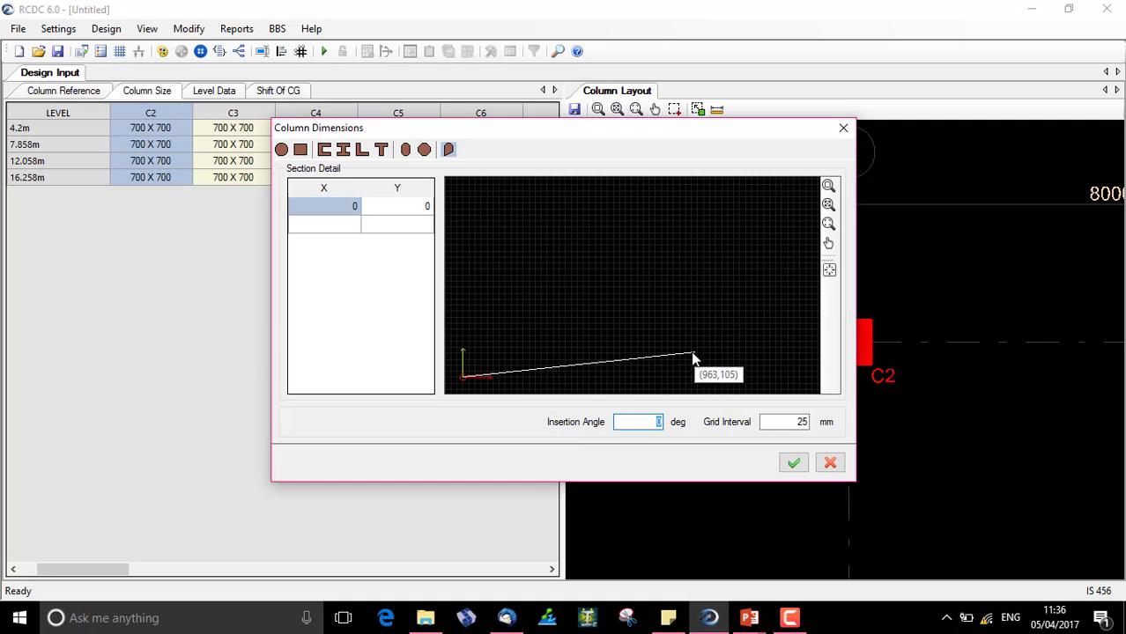
{"action": "double_click", "coordinate": [785, 422]}
{"action": "type", "text": "100"}
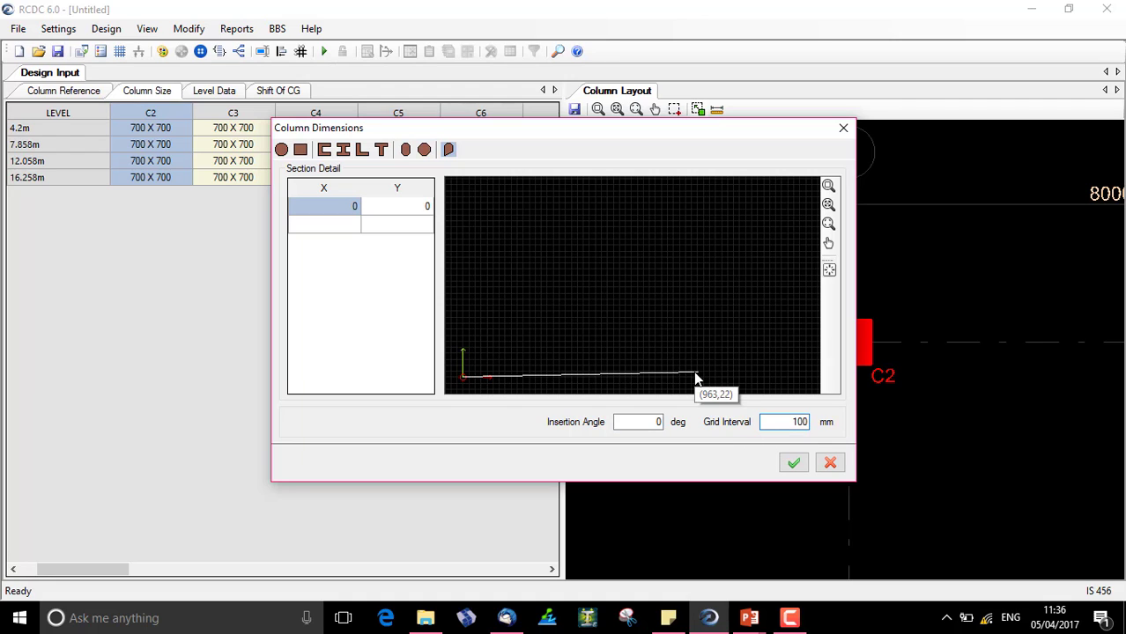
{"action": "key", "text": "Return"}
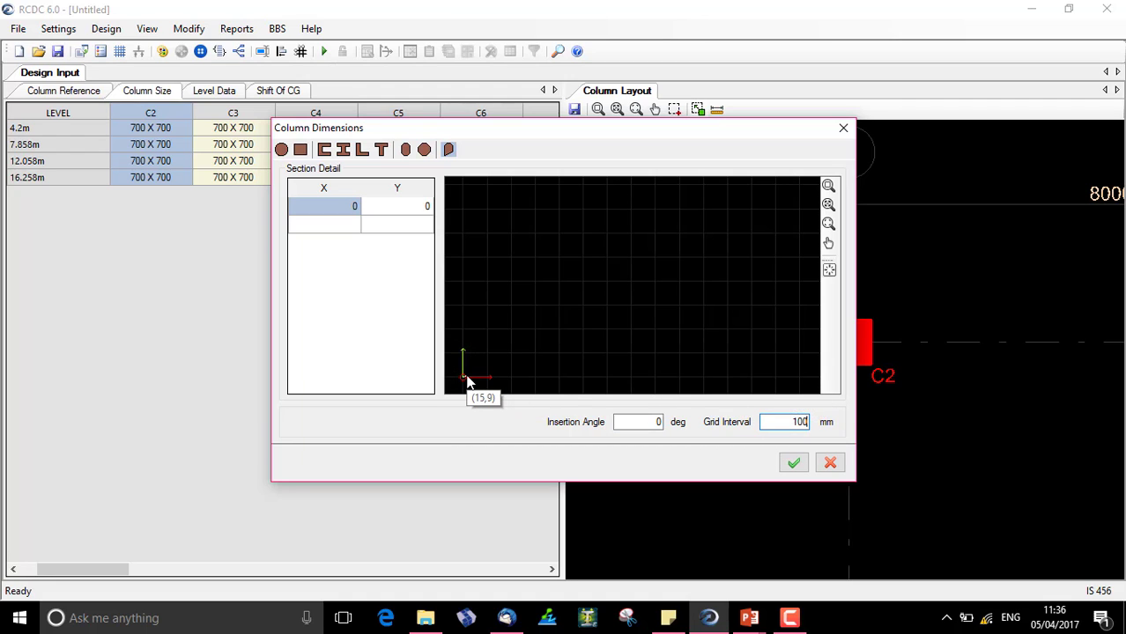
Trace the outline through (900,0), (1100,200), (900,400), (0,400) and close it
{"action": "left_click", "coordinate": [680, 376]}
{"action": "left_click", "coordinate": [727, 329]}
{"action": "left_click", "coordinate": [679, 282]}
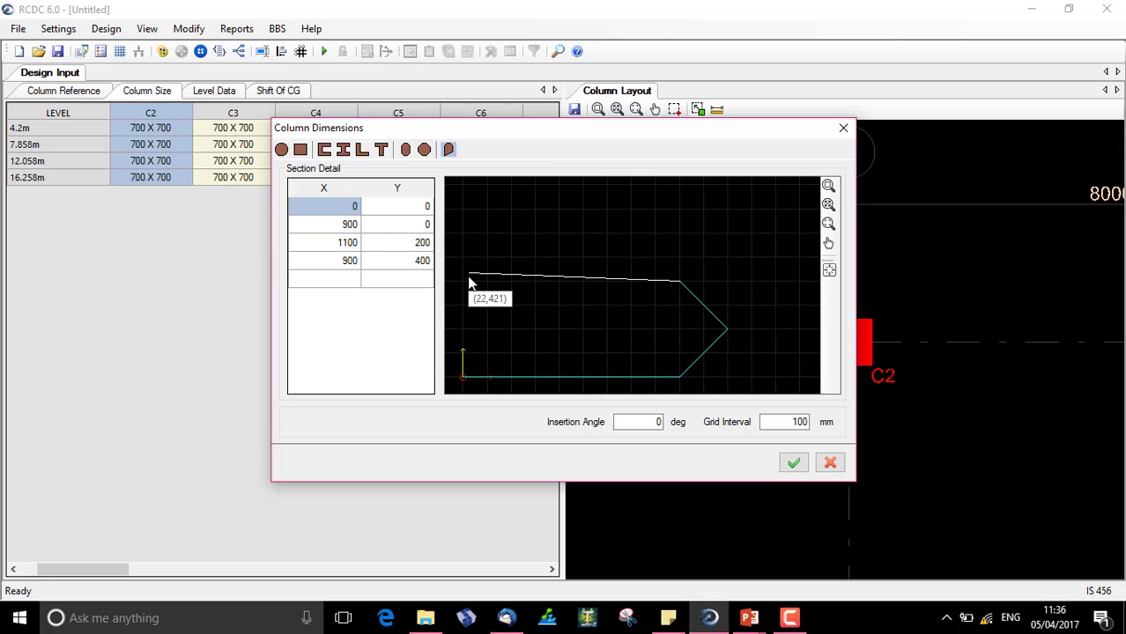
{"action": "left_click", "coordinate": [463, 282]}
{"action": "right_click", "coordinate": [463, 282]}
{"action": "left_click", "coordinate": [489, 291]}
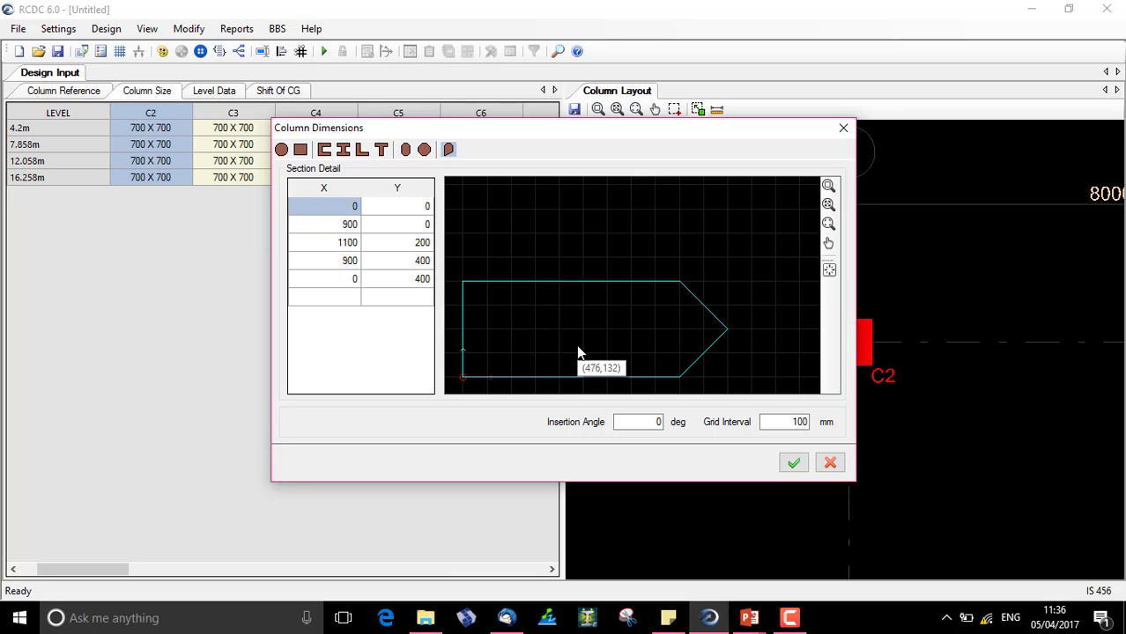
Confirm C2's polygon as SD 1100 X 400 and view columns C1 and C2 together
{"action": "left_click", "coordinate": [800, 471]}
{"action": "scroll", "coordinate": [870, 333], "scroll_direction": "down", "scroll_amount": 3}
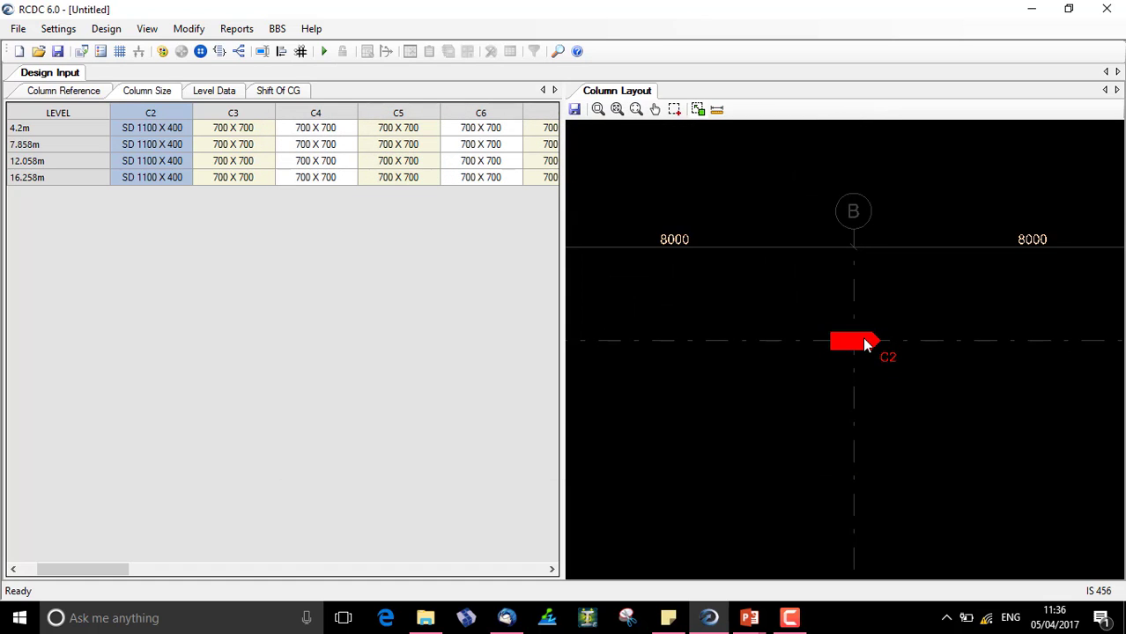
{"action": "scroll", "coordinate": [715, 401], "scroll_direction": "up", "scroll_amount": 1}
{"action": "scroll", "coordinate": [715, 401], "scroll_direction": "up", "scroll_amount": 2}
{"action": "middle_click_drag", "start_coordinate": [923, 440], "coordinate": [833, 445]}
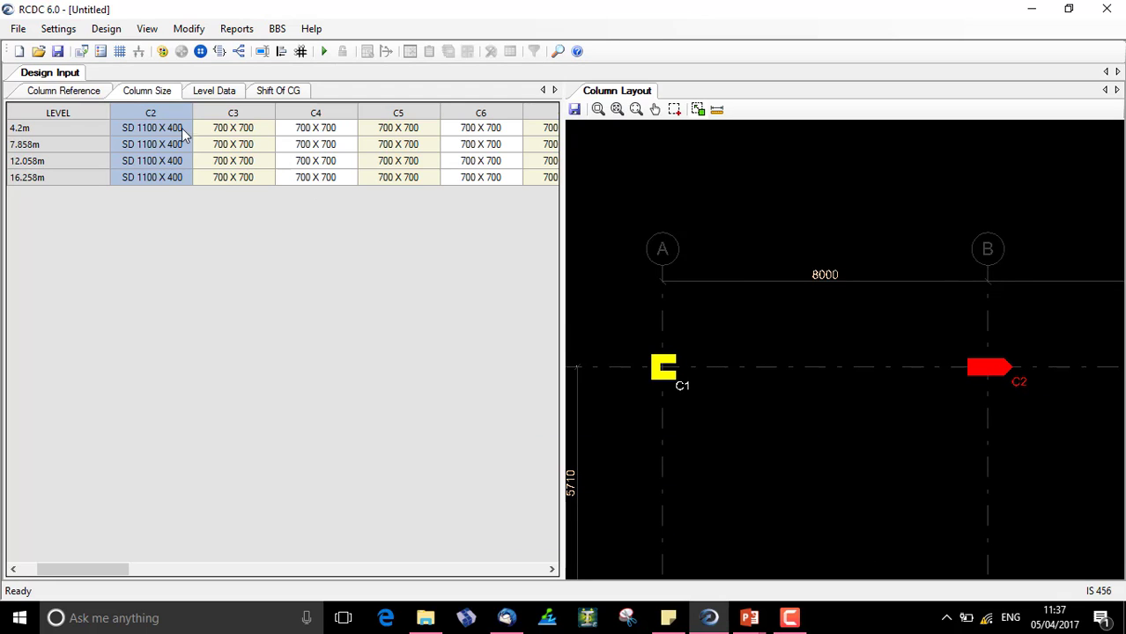
{"action": "left_click", "coordinate": [667, 364]}
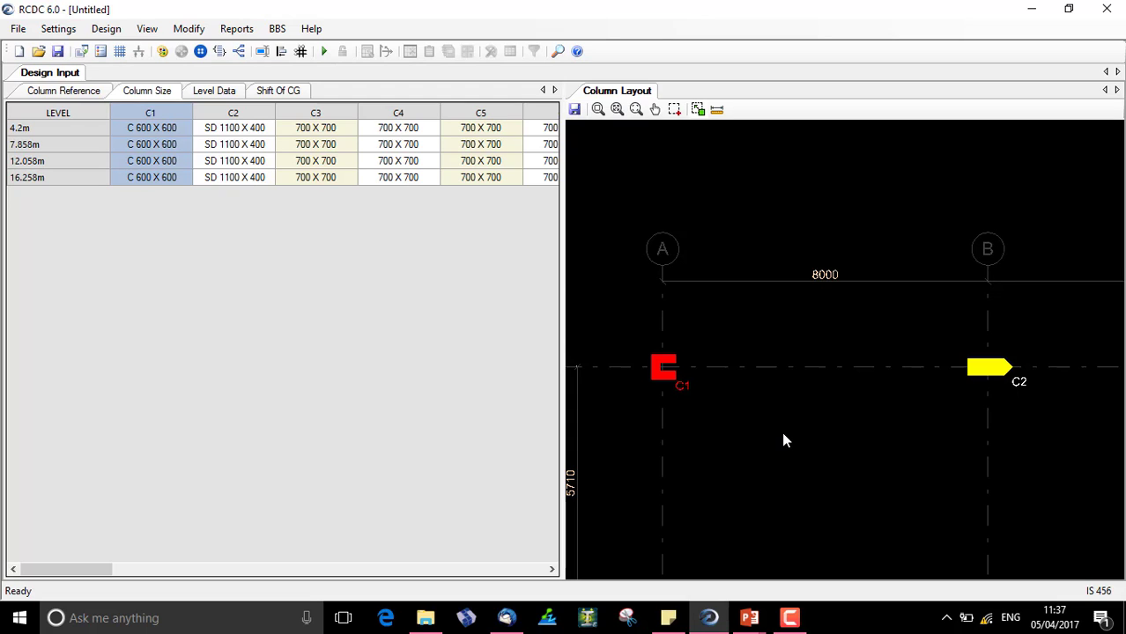
Update the analysis file RCDC-Staad-Demo-R0.std with the new column sections
{"action": "left_click", "coordinate": [18, 29]}
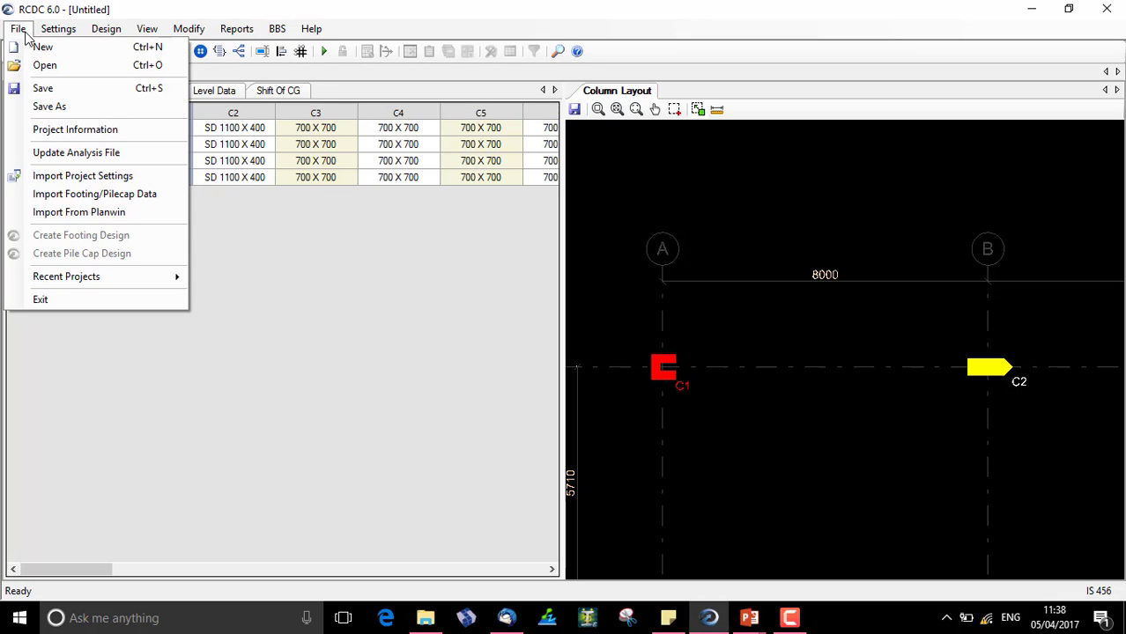
{"action": "left_click", "coordinate": [66, 155]}
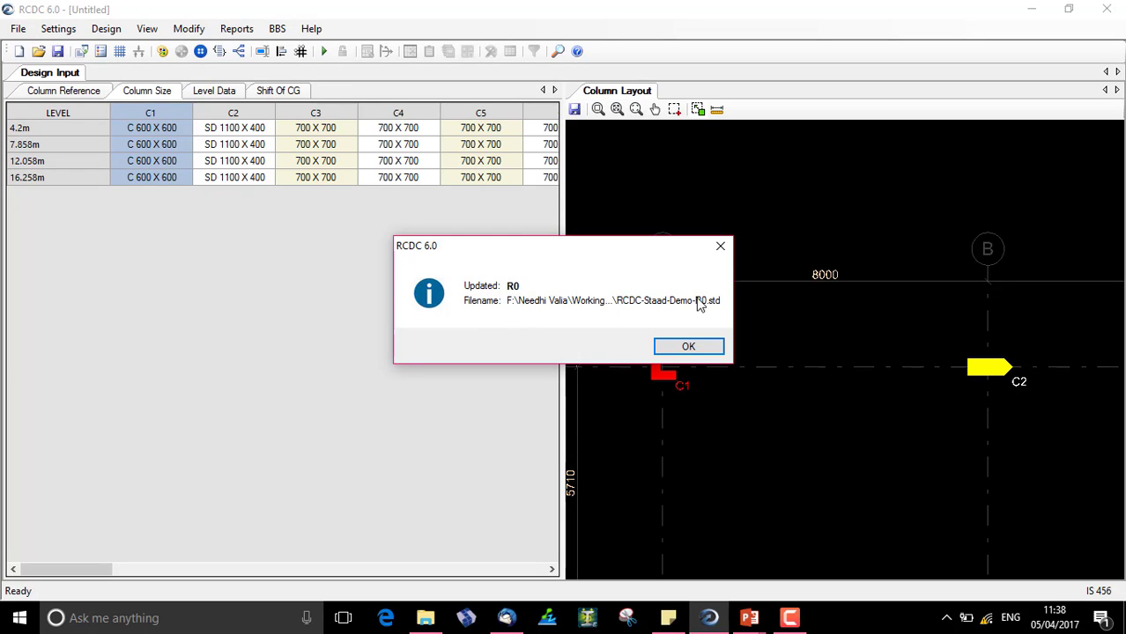
Acknowledge the update and open RCDC-Staad-Demo-R0.std in STAAD.Pro, maximising the structure view
{"action": "left_click", "coordinate": [688, 348]}
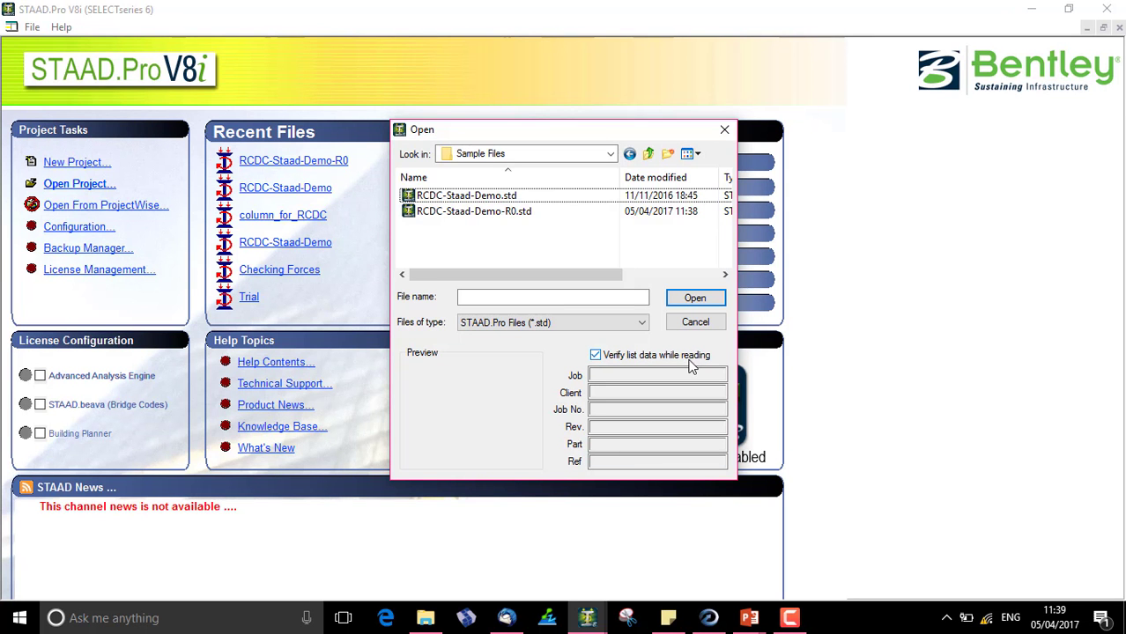
{"action": "double_click", "coordinate": [505, 211]}
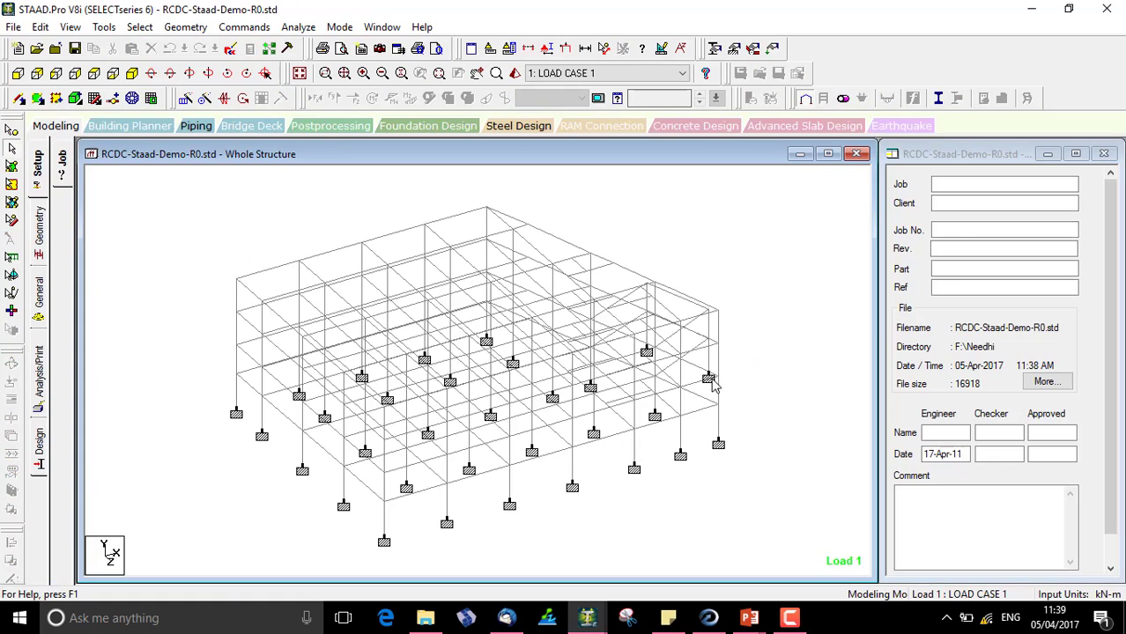
{"action": "double_click", "coordinate": [498, 157]}
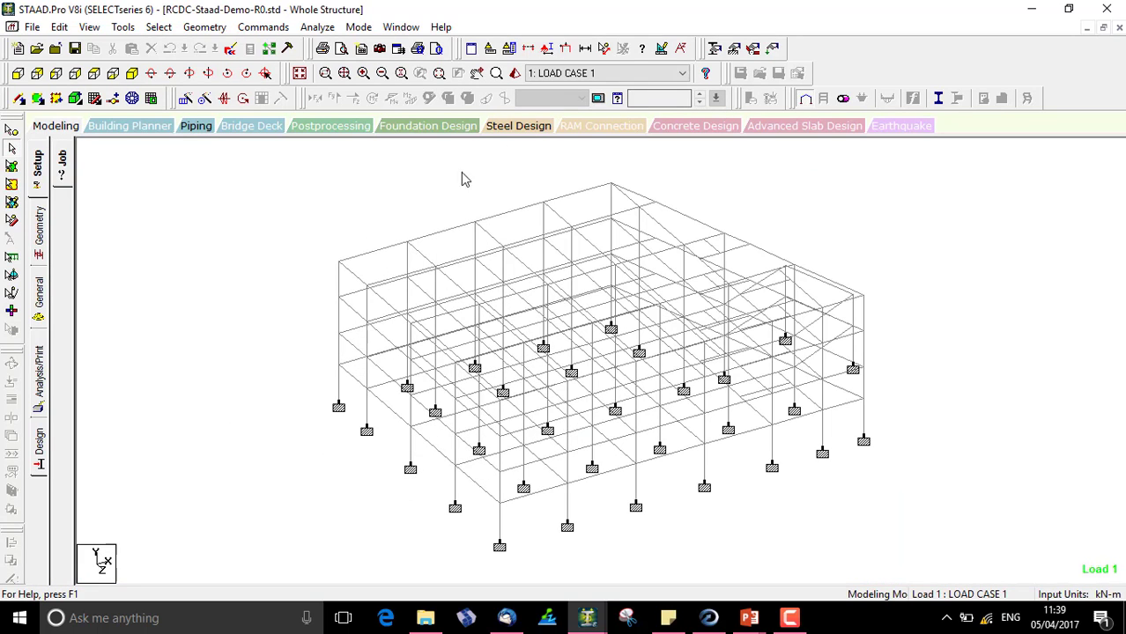
Select all beams parallel to Y and show them in a new view
{"action": "left_click", "coordinate": [158, 28]}
{"action": "mouse_move", "coordinate": [291, 323]}
{"action": "left_click", "coordinate": [360, 339]}
{"action": "right_click", "coordinate": [308, 237]}
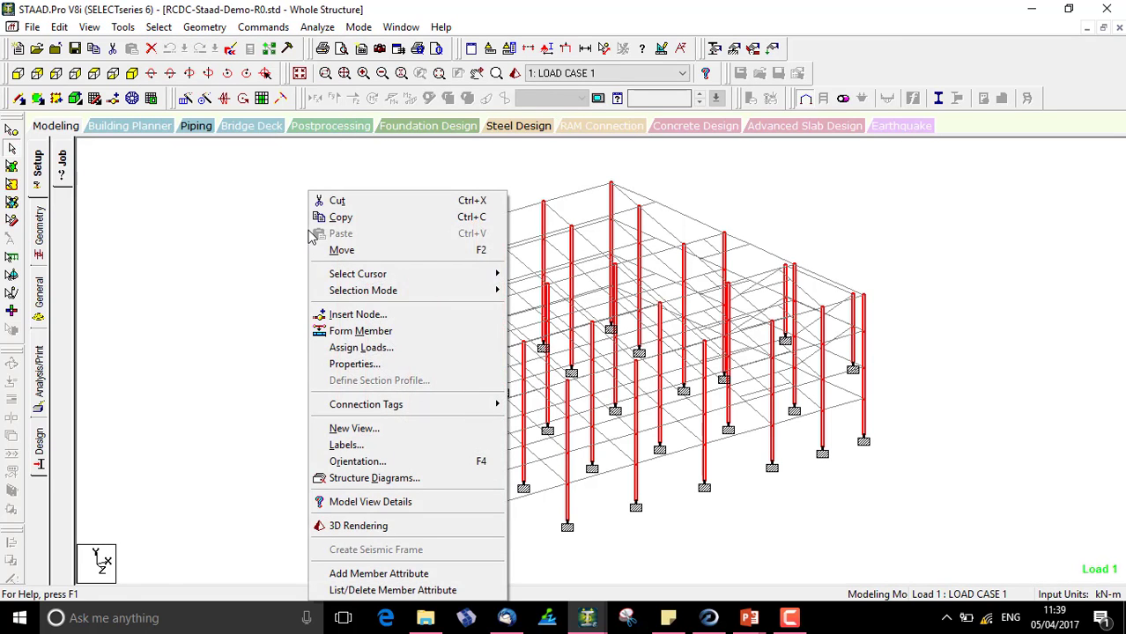
{"action": "left_click", "coordinate": [362, 430]}
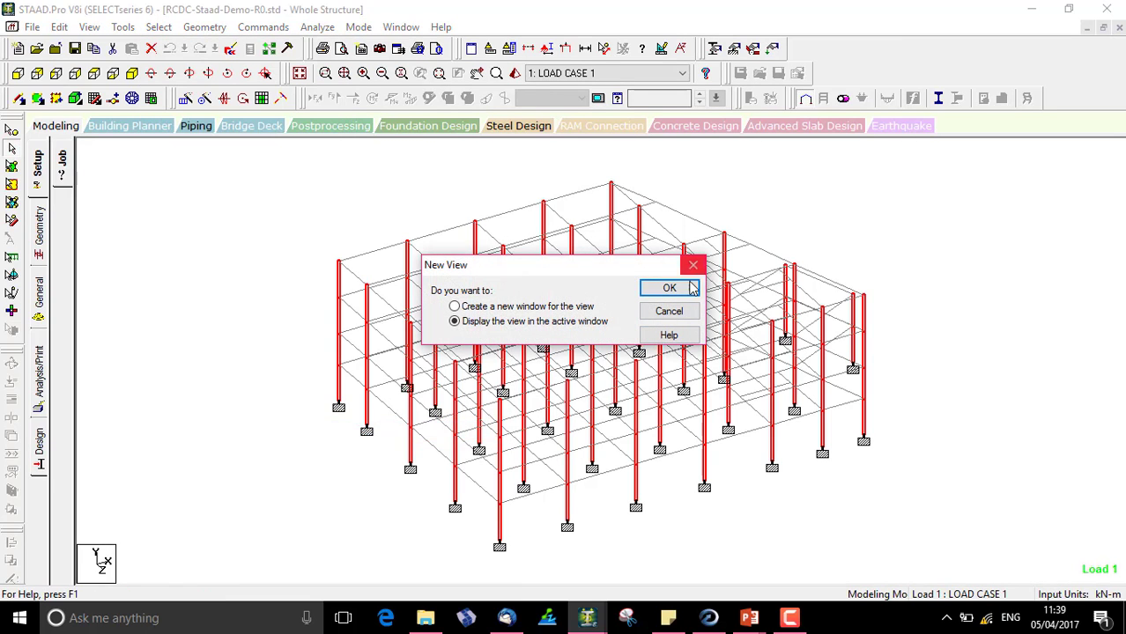
{"action": "left_click", "coordinate": [666, 286]}
In plan view, window-select the C-shaped and pointed column supports
{"action": "left_click", "coordinate": [95, 75]}
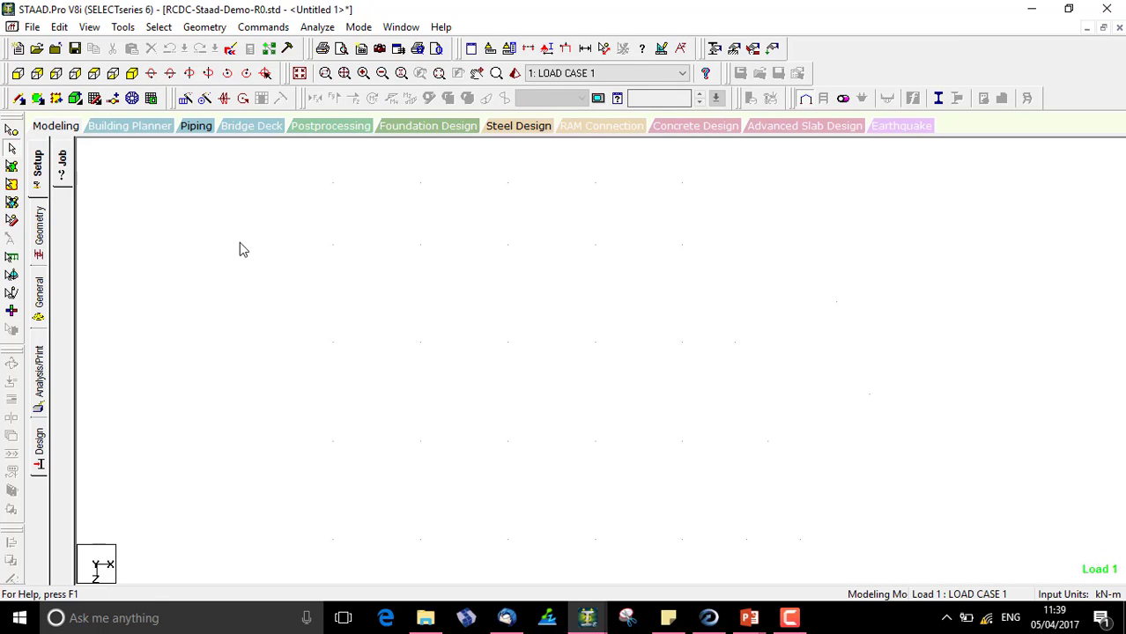
{"action": "scroll", "coordinate": [239, 247], "scroll_direction": "up", "scroll_amount": 4}
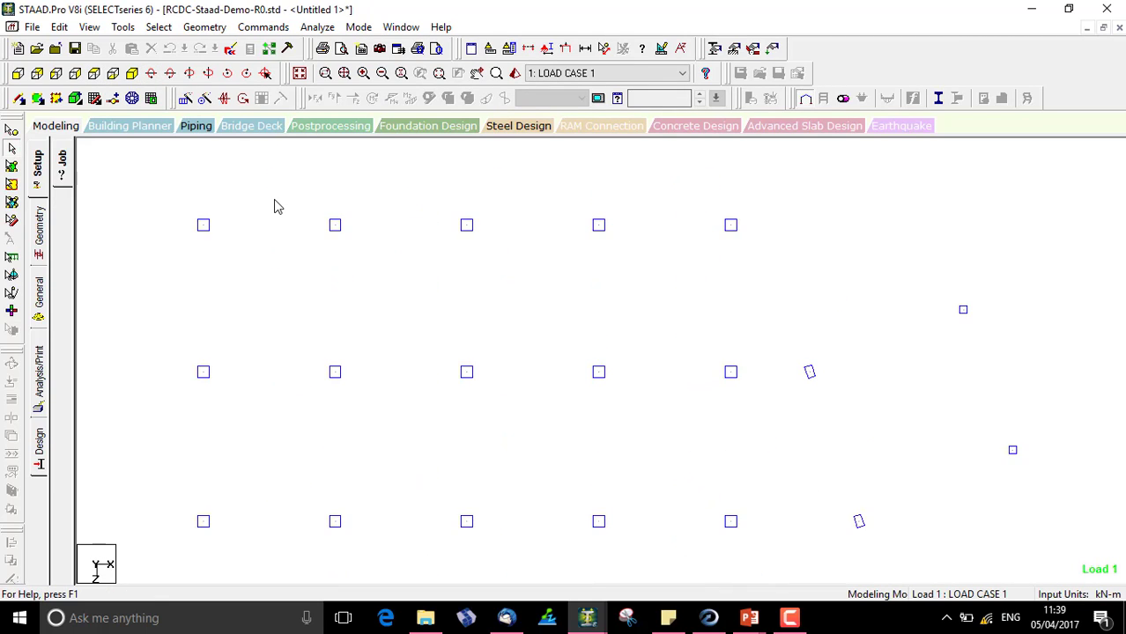
{"action": "middle_click_drag", "start_coordinate": [276, 206], "coordinate": [451, 465]}
{"action": "scroll", "coordinate": [337, 371], "scroll_direction": "up", "scroll_amount": 3}
{"action": "middle_click_drag", "start_coordinate": [212, 296], "coordinate": [417, 423]}
{"action": "scroll", "coordinate": [384, 400], "scroll_direction": "up", "scroll_amount": 1}
{"action": "middle_click_drag", "start_coordinate": [289, 350], "coordinate": [419, 440]}
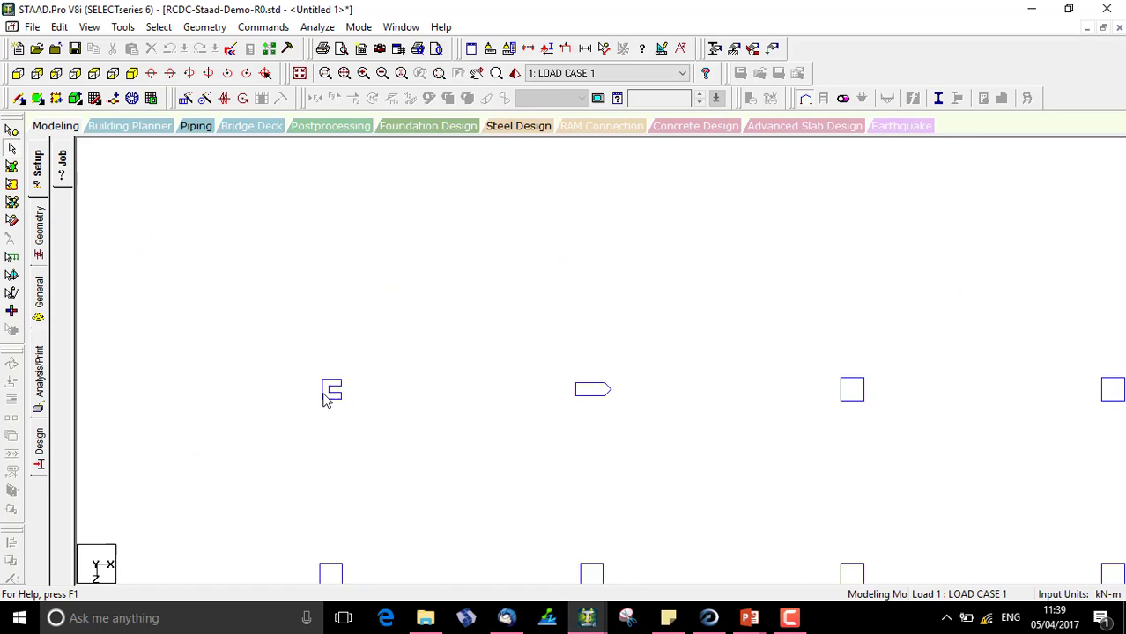
{"action": "scroll", "coordinate": [491, 397], "scroll_direction": "up", "scroll_amount": 1}
{"action": "left_click_drag", "start_coordinate": [135, 305], "coordinate": [612, 435]}
{"action": "key", "text": "Delete"}
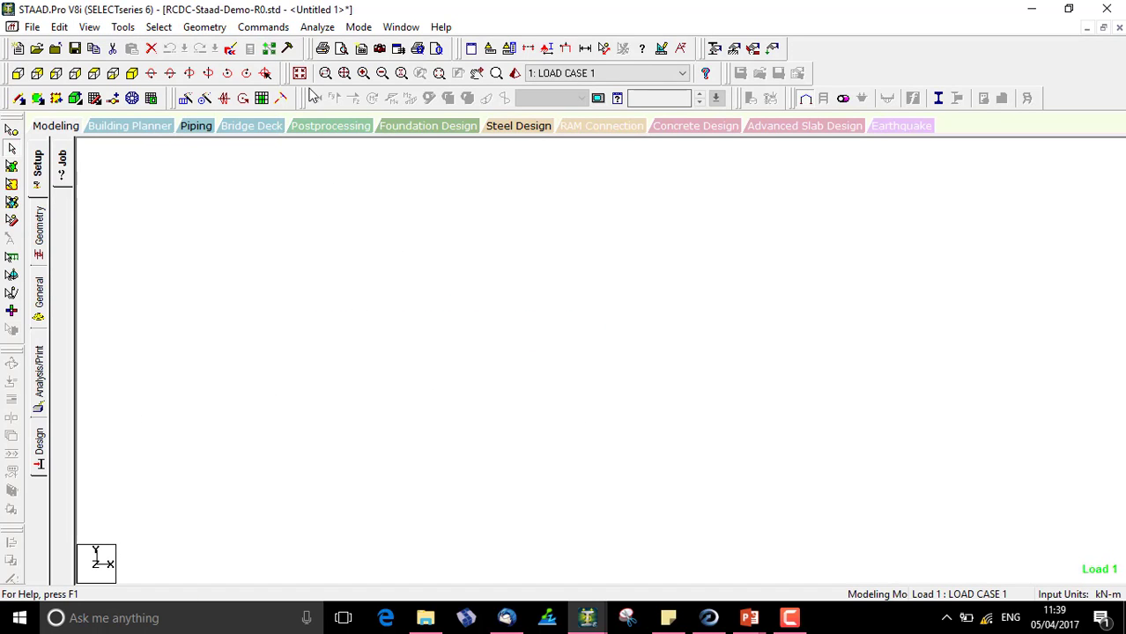
Display only the two selected column stacks in the view
{"action": "left_click", "coordinate": [300, 74]}
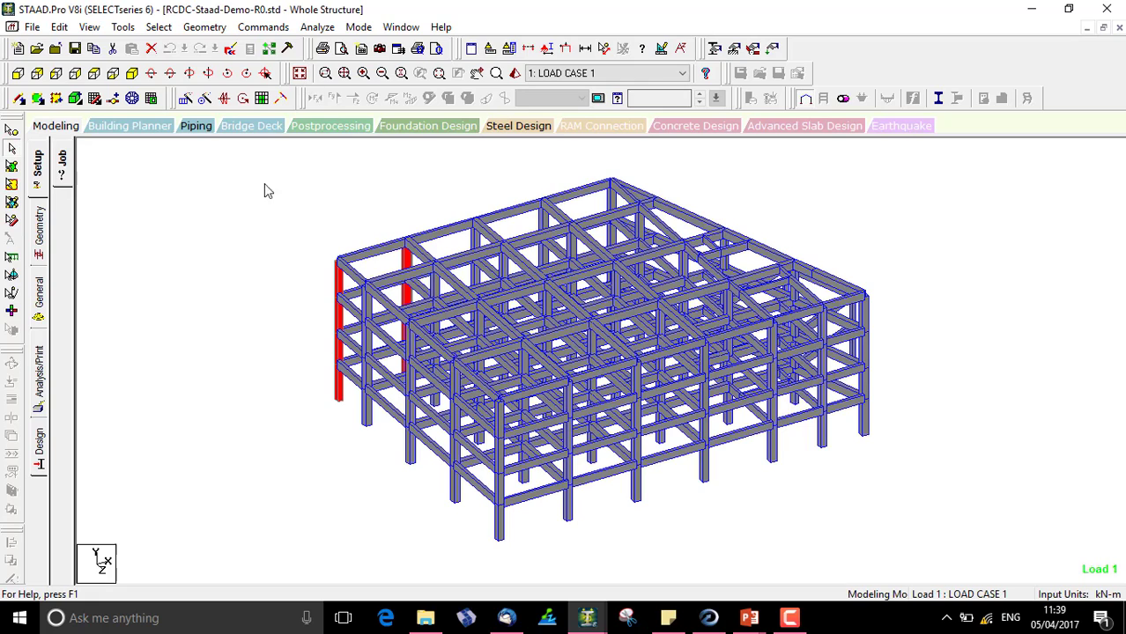
{"action": "right_click", "coordinate": [139, 188]}
{"action": "left_click", "coordinate": [176, 229]}
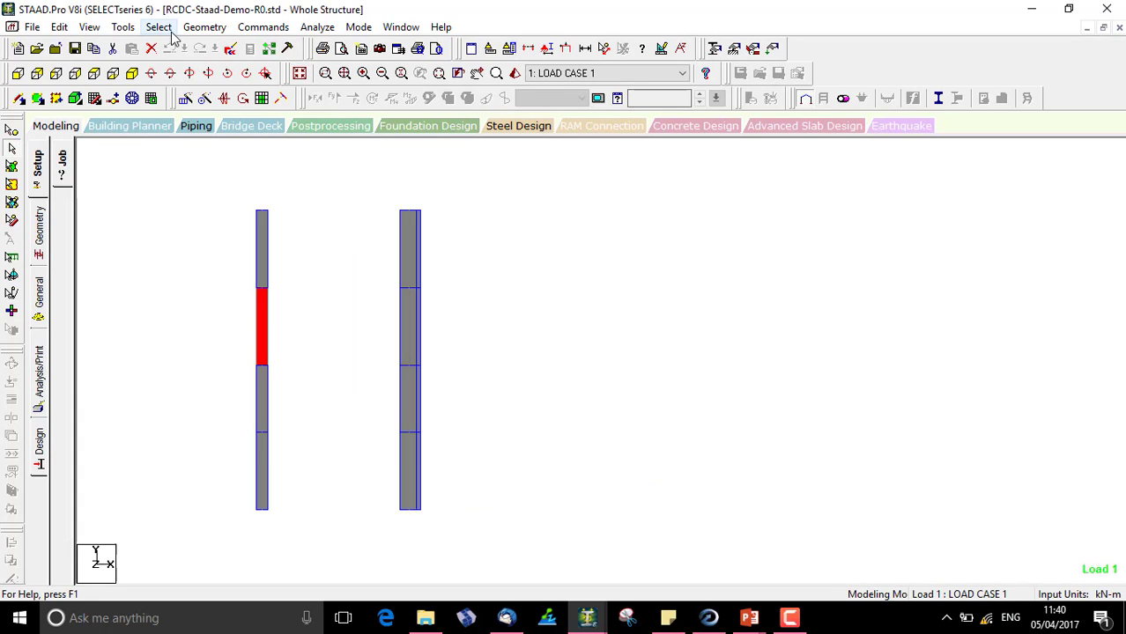
{"action": "left_click", "coordinate": [126, 29]}
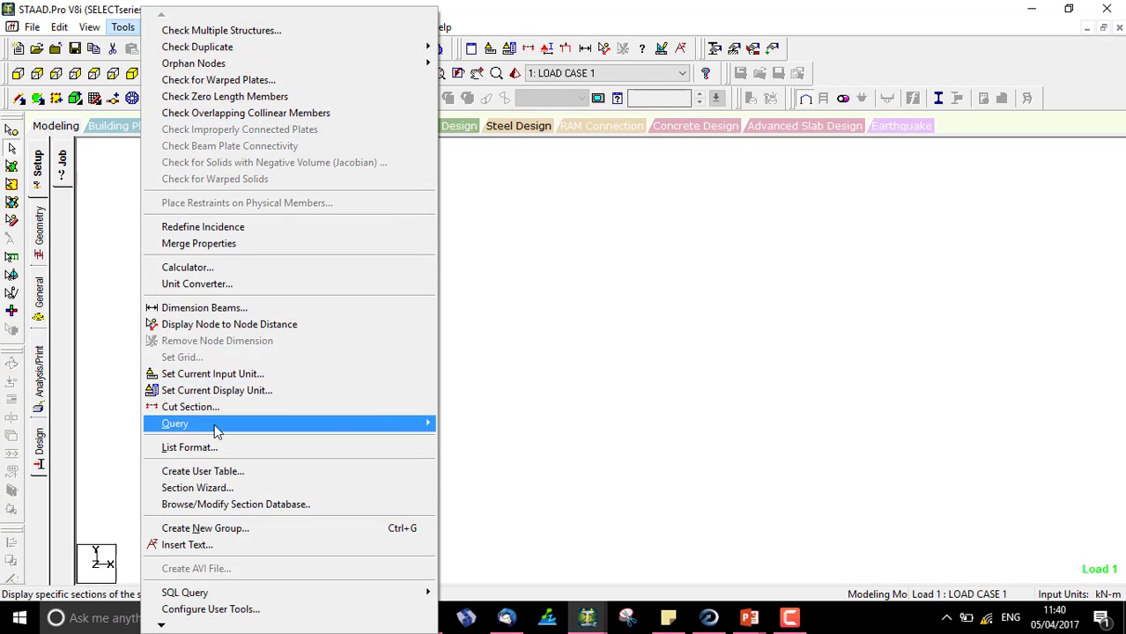
{"action": "left_click", "coordinate": [238, 473]}
{"action": "left_click", "coordinate": [467, 293]}
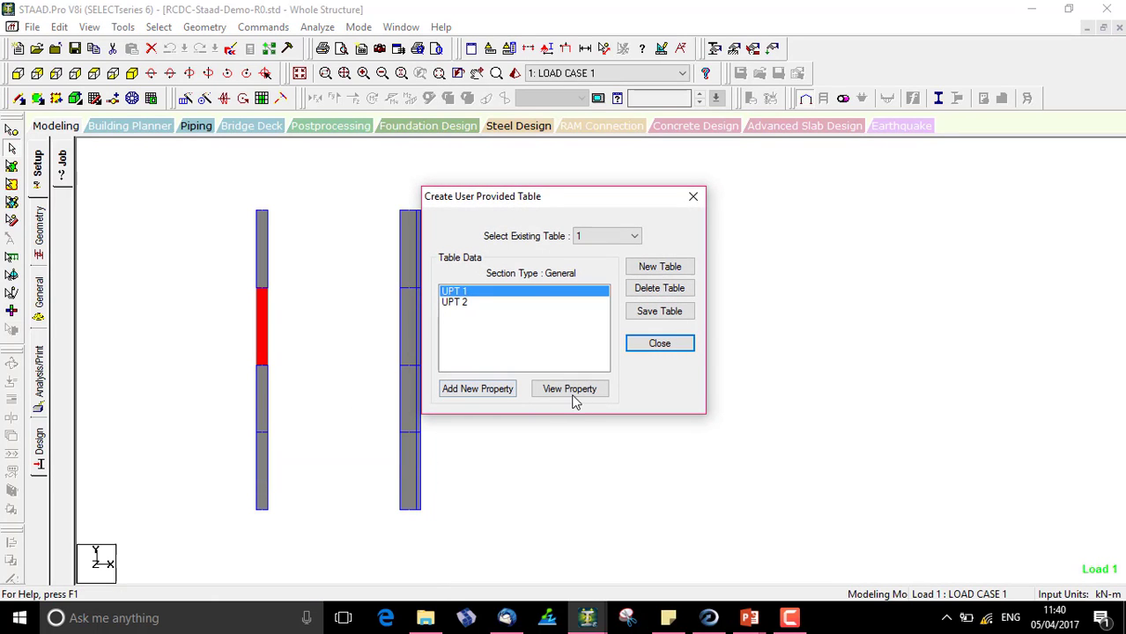
{"action": "left_click", "coordinate": [572, 391]}
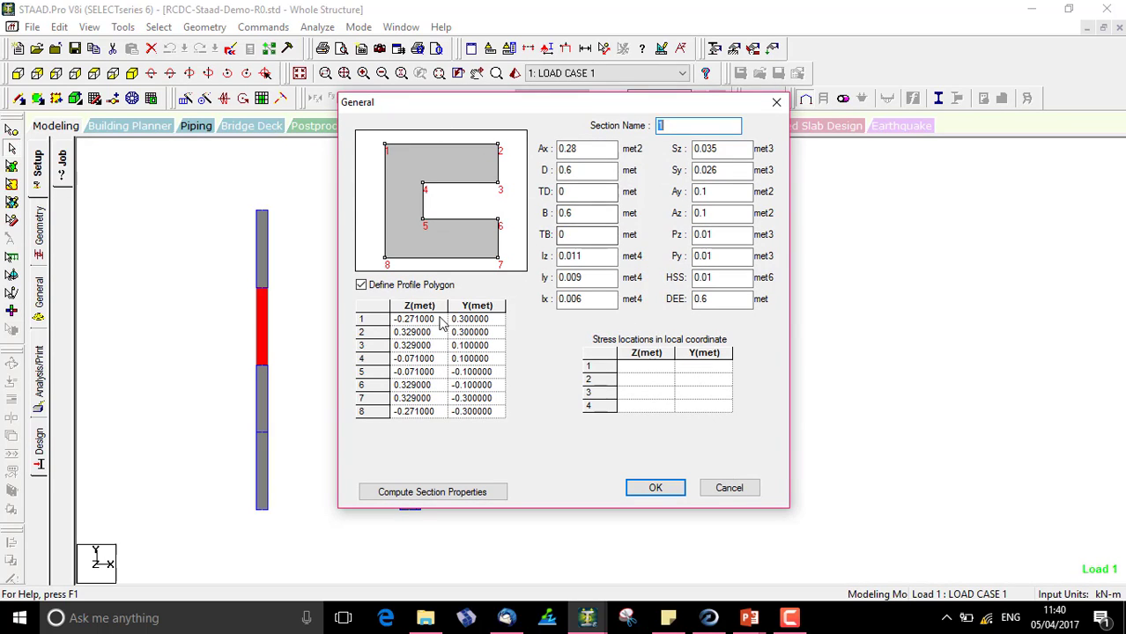
{"action": "left_click", "coordinate": [652, 488]}
{"action": "left_click", "coordinate": [470, 301]}
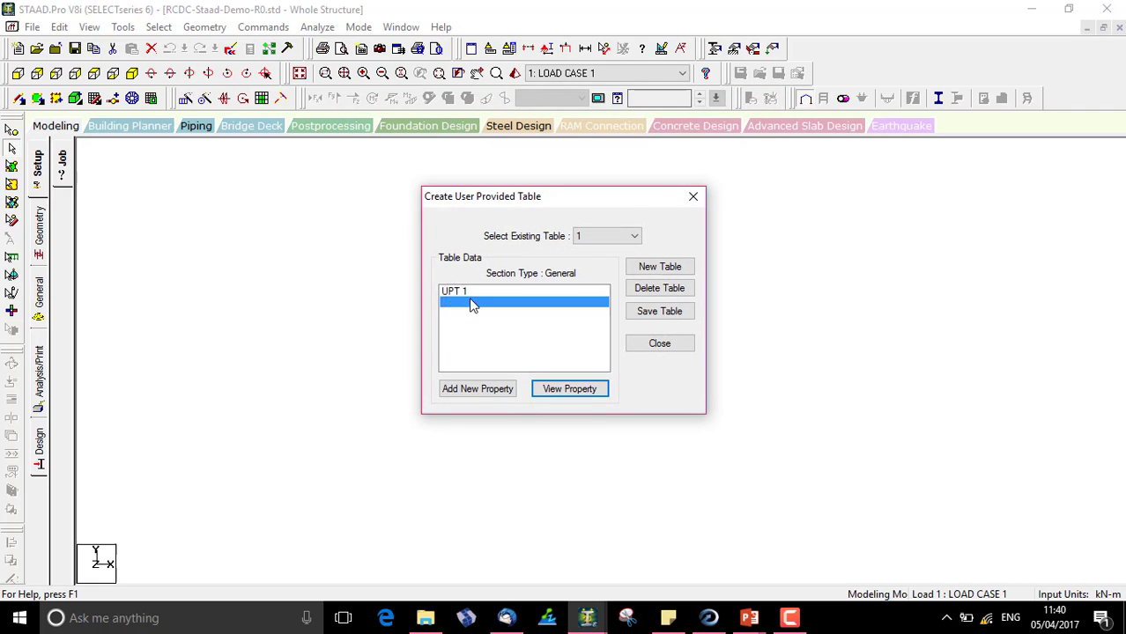
{"action": "left_click", "coordinate": [570, 390]}
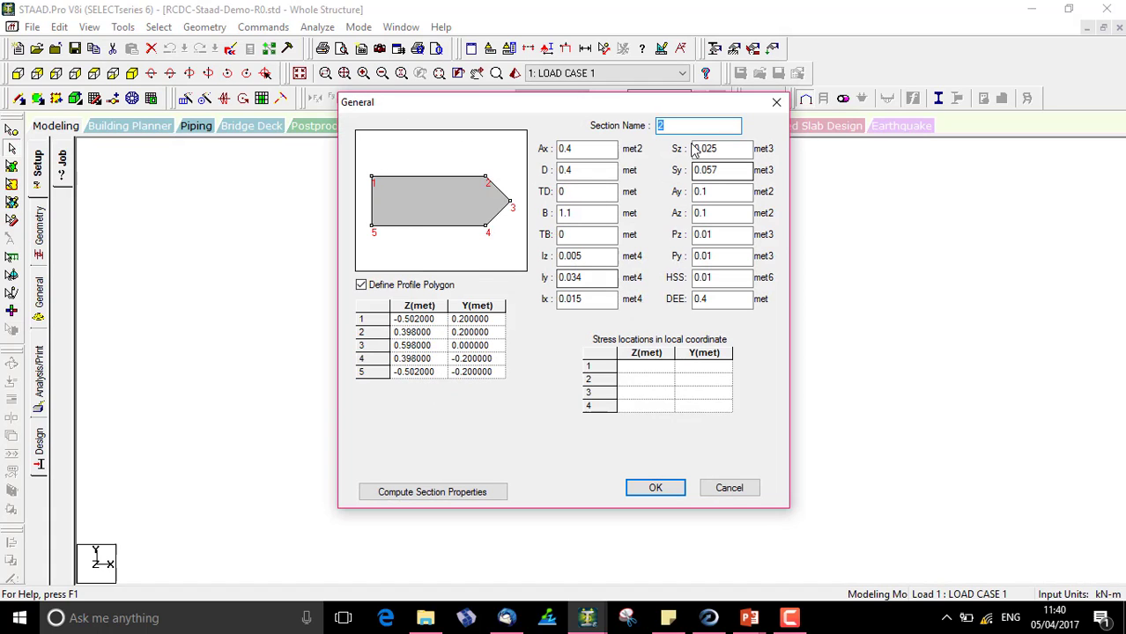
{"action": "left_click", "coordinate": [667, 493]}
{"action": "left_click", "coordinate": [676, 347]}
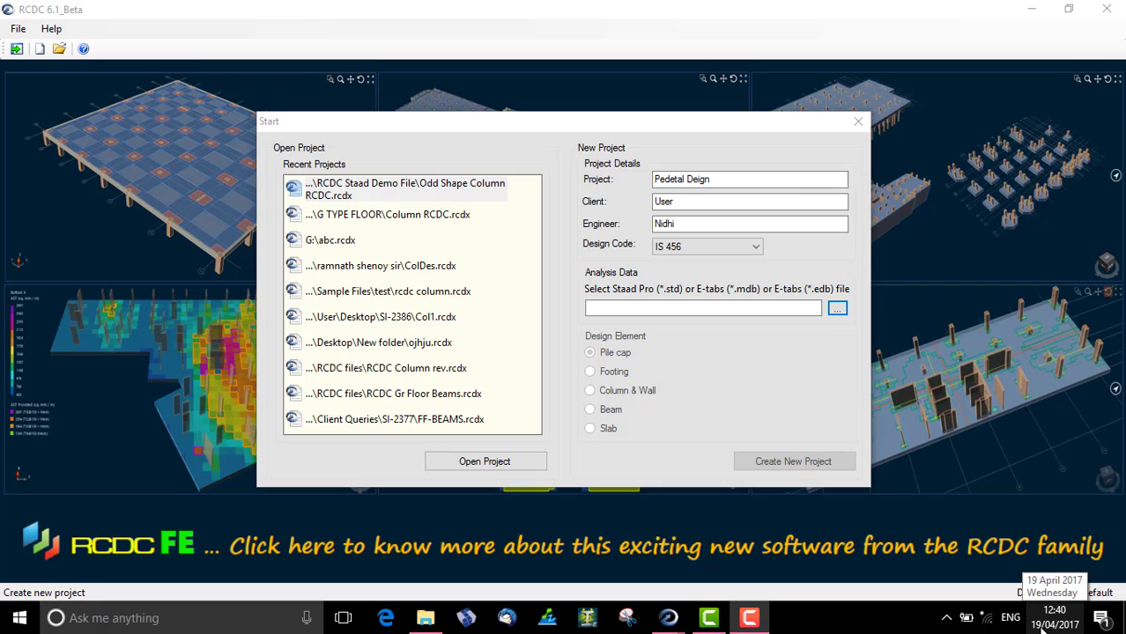
Create a new Column & Wall project from RCDC Steel Str Demo.std
{"action": "left_click", "coordinate": [837, 308]}
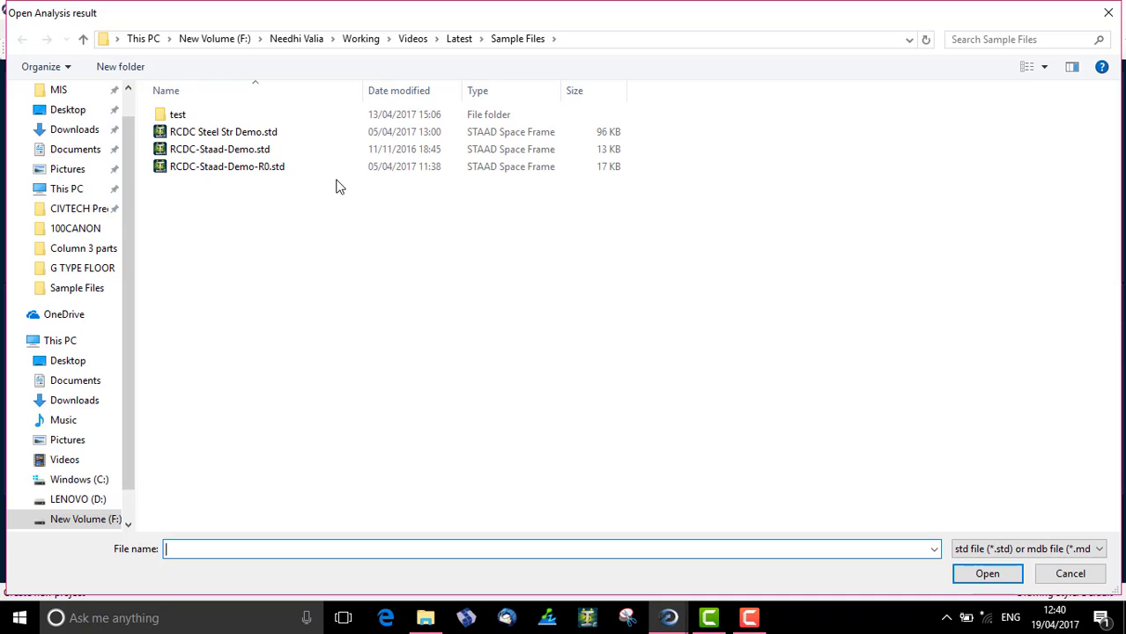
{"action": "double_click", "coordinate": [276, 133]}
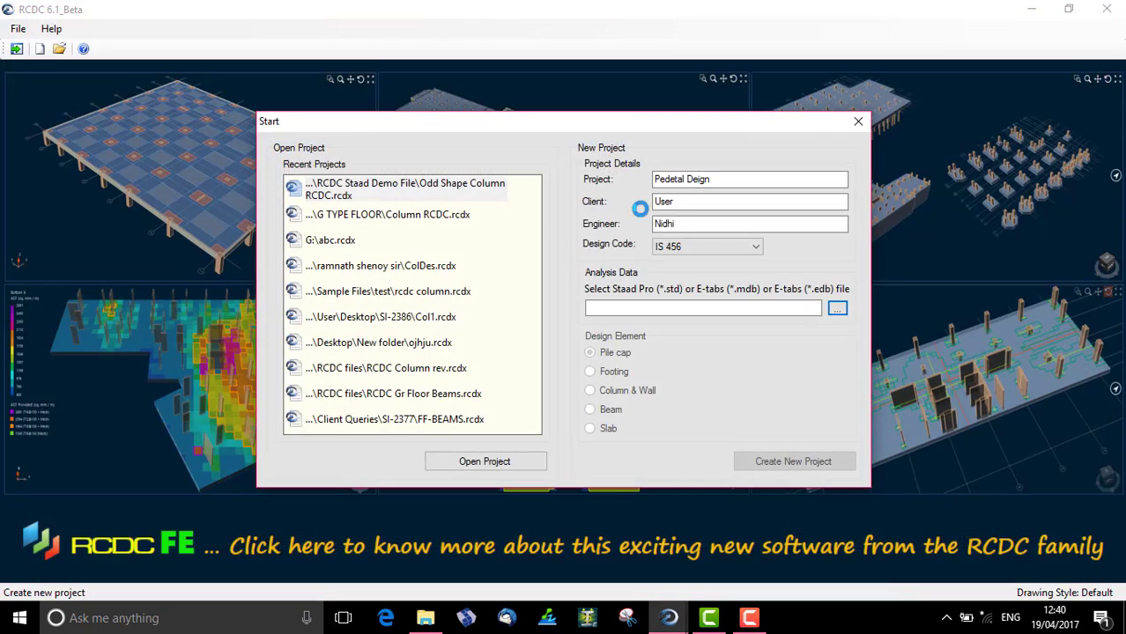
{"action": "left_click", "coordinate": [652, 391]}
{"action": "left_click", "coordinate": [777, 459]}
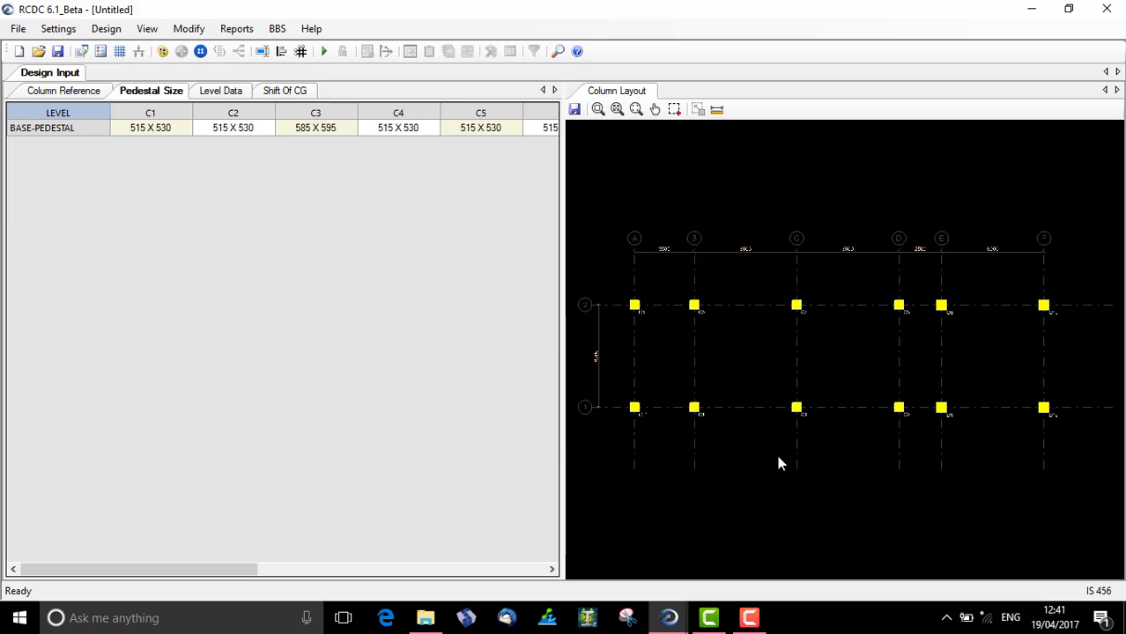
Review pedestal sizes C1–C6 (e.g. C1 525 X 550) and zoom extents on the layout
{"action": "scroll", "coordinate": [640, 355], "scroll_direction": "up", "scroll_amount": 3}
{"action": "scroll", "coordinate": [703, 372], "scroll_direction": "down", "scroll_amount": 5}
{"action": "scroll", "coordinate": [829, 363], "scroll_direction": "up", "scroll_amount": 4}
{"action": "scroll", "coordinate": [833, 376], "scroll_direction": "down", "scroll_amount": 3}
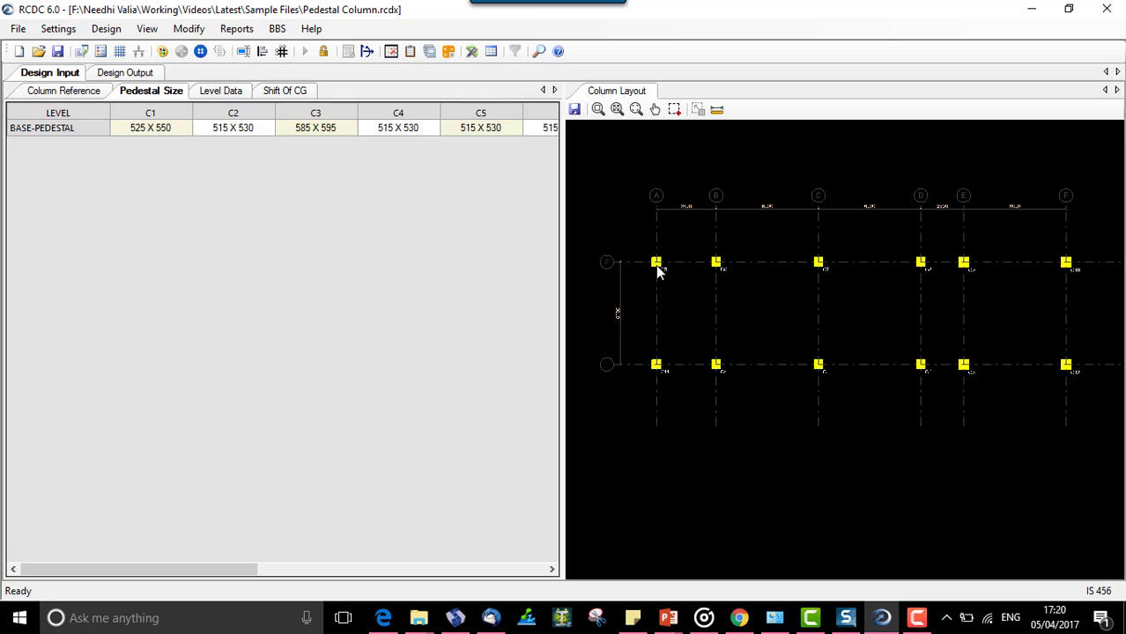
{"action": "scroll", "coordinate": [652, 282], "scroll_direction": "up", "scroll_amount": 5}
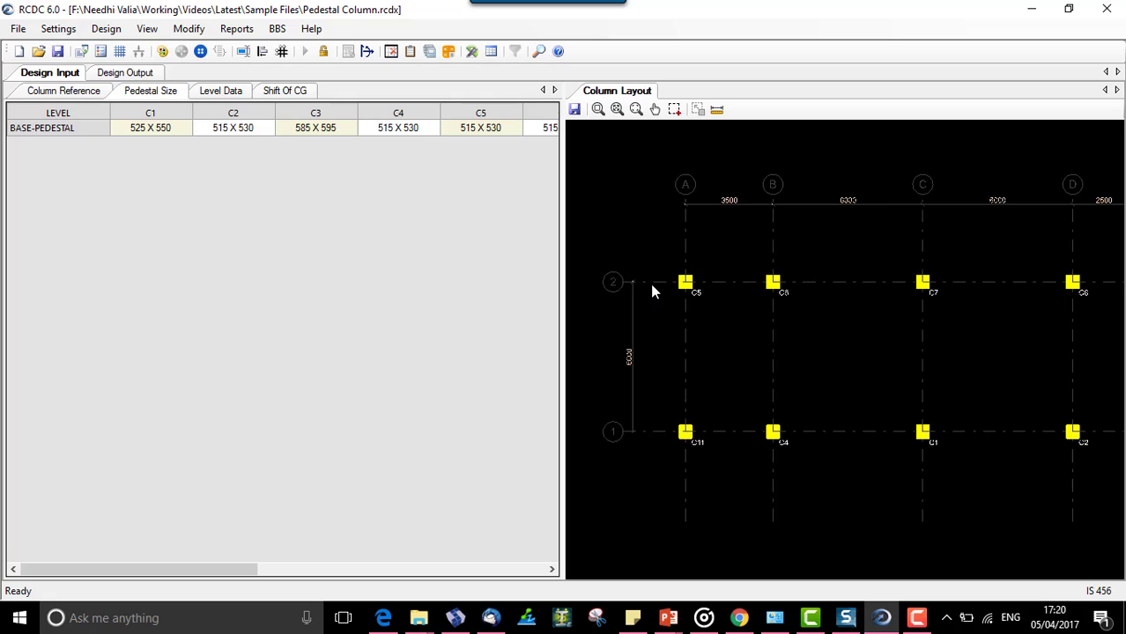
{"action": "scroll", "coordinate": [872, 370], "scroll_direction": "right", "scroll_amount": 5}
{"action": "left_click_drag", "start_coordinate": [173, 134], "coordinate": [548, 132]}
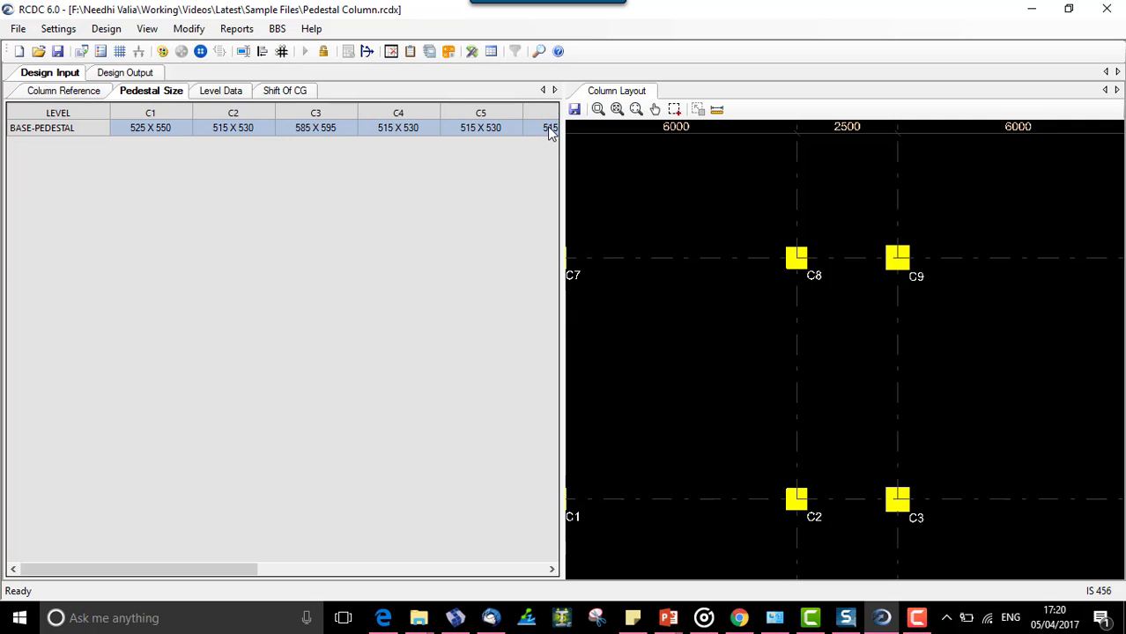
{"action": "scroll", "coordinate": [774, 284], "scroll_direction": "down", "scroll_amount": 3}
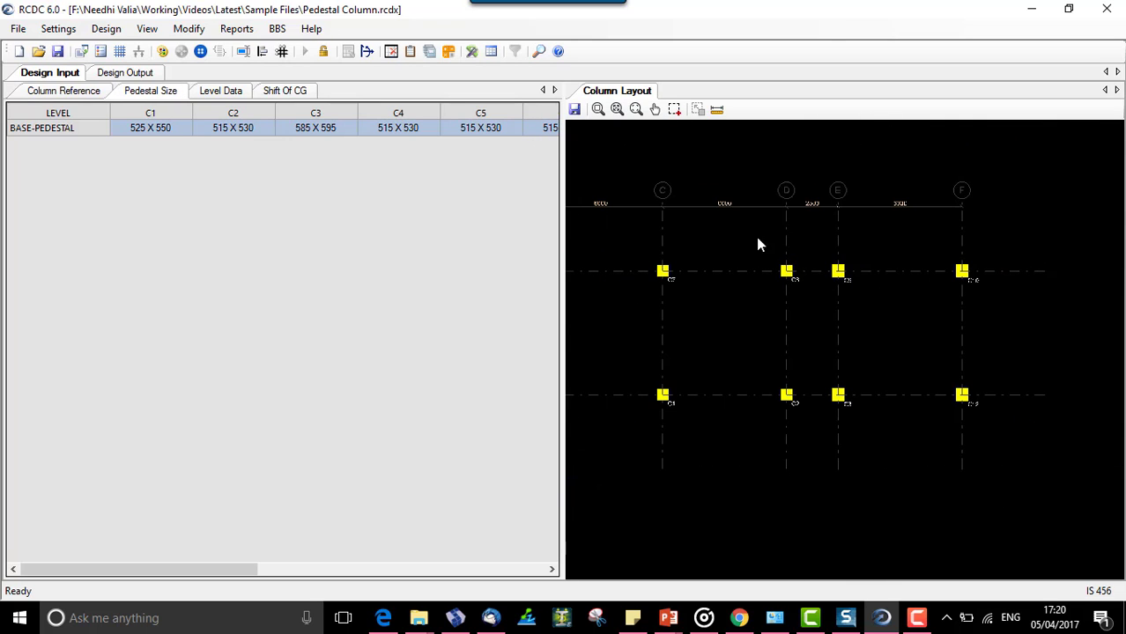
{"action": "left_click", "coordinate": [615, 109]}
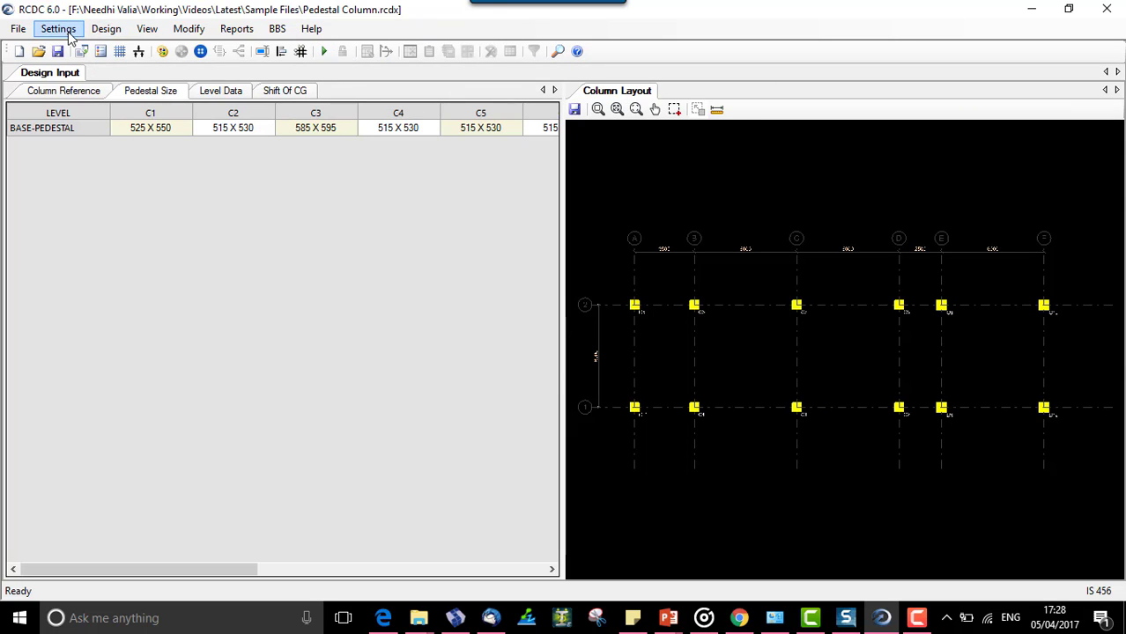
Open Settings > Pedestal Data and review C1's base plate, pedestal and 50 offset values
{"action": "left_click", "coordinate": [58, 29]}
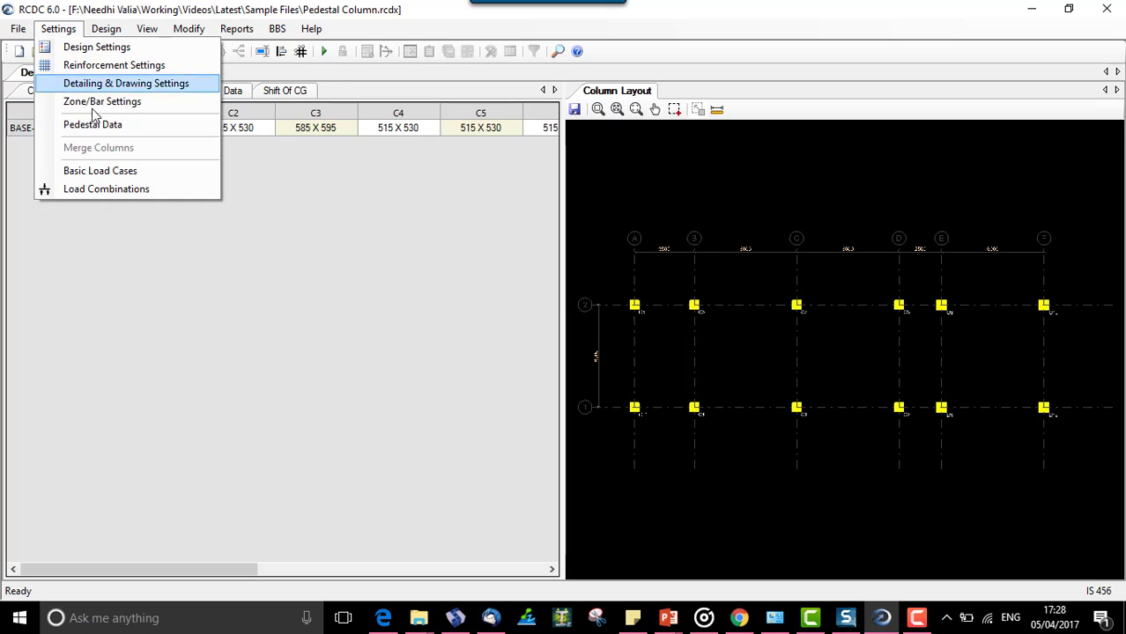
{"action": "left_click", "coordinate": [111, 128]}
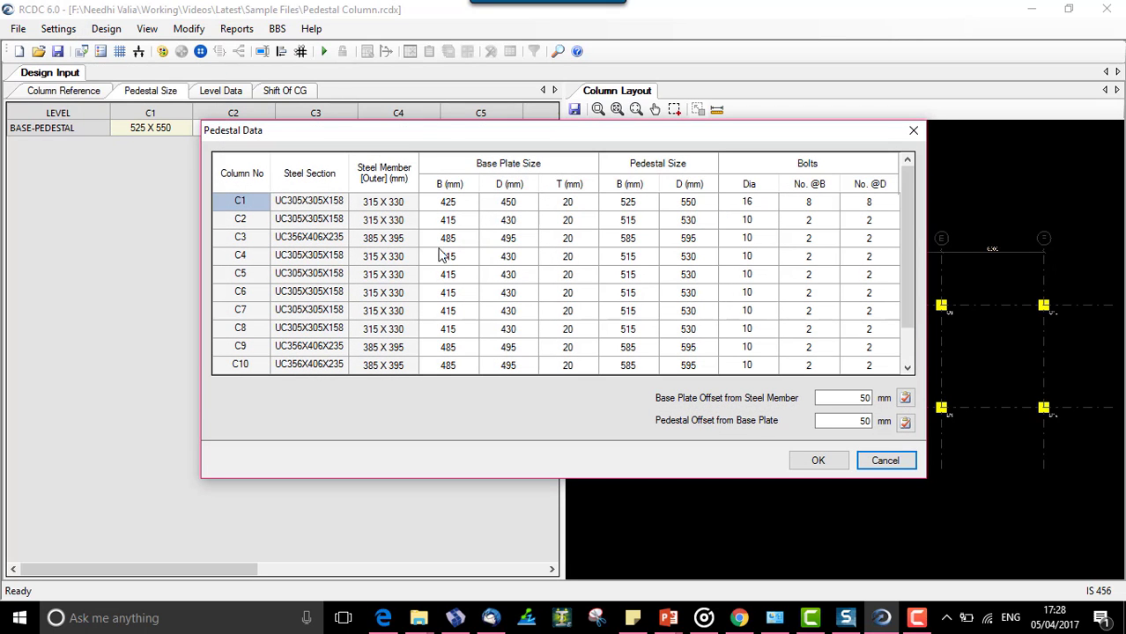
{"action": "left_click", "coordinate": [465, 208]}
{"action": "left_click", "coordinate": [489, 211]}
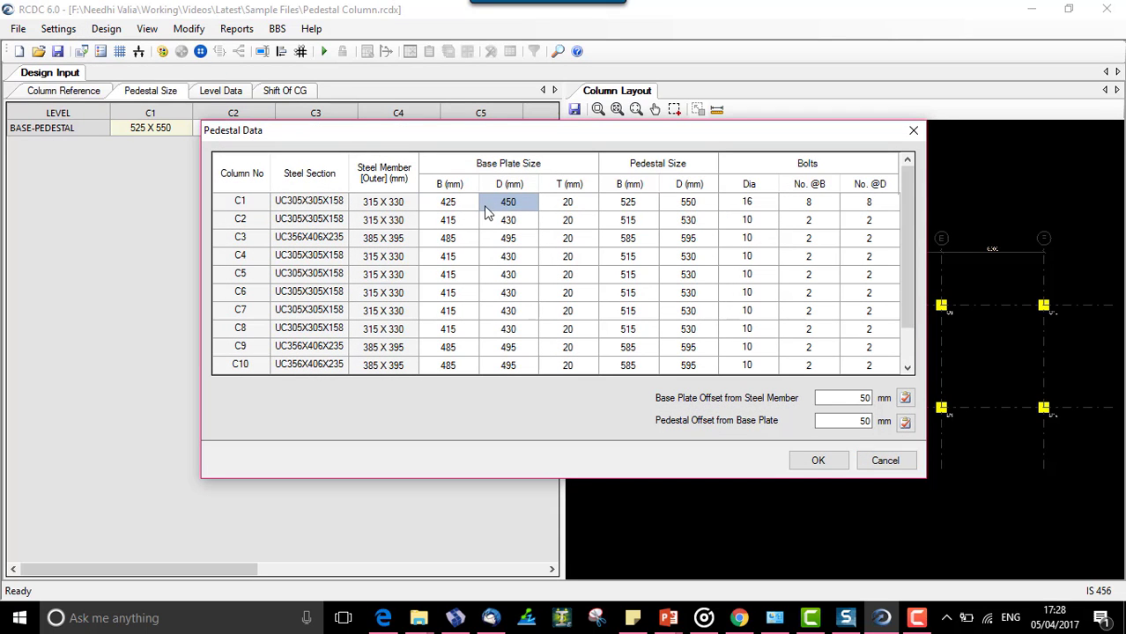
{"action": "left_click", "coordinate": [581, 210]}
{"action": "left_click", "coordinate": [621, 212]}
{"action": "left_click", "coordinate": [710, 211]}
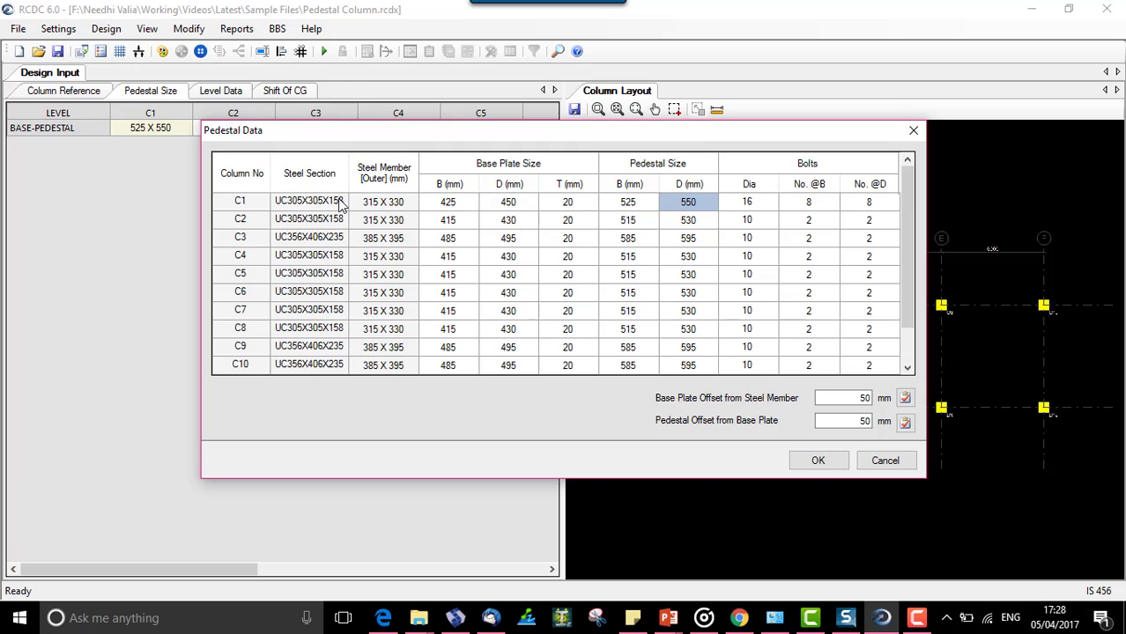
{"action": "left_click_drag", "start_coordinate": [444, 205], "coordinate": [557, 204]}
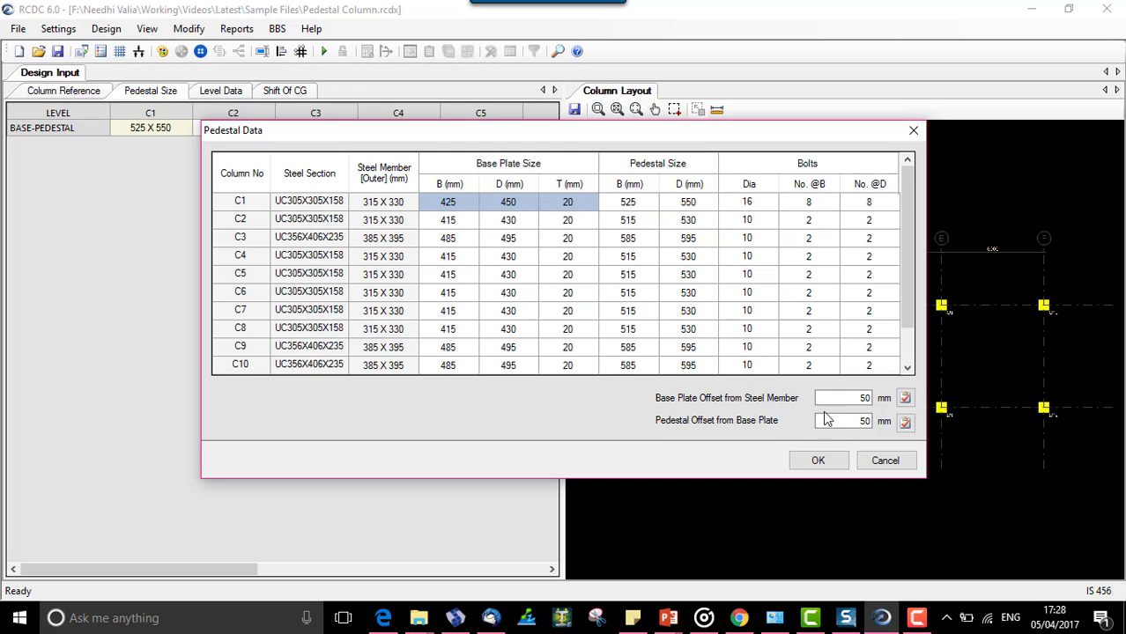
{"action": "double_click", "coordinate": [866, 398]}
{"action": "double_click", "coordinate": [868, 399]}
Set C1's base plate B to 450, so its pedestal recalculates to 550
{"action": "left_click", "coordinate": [460, 209]}
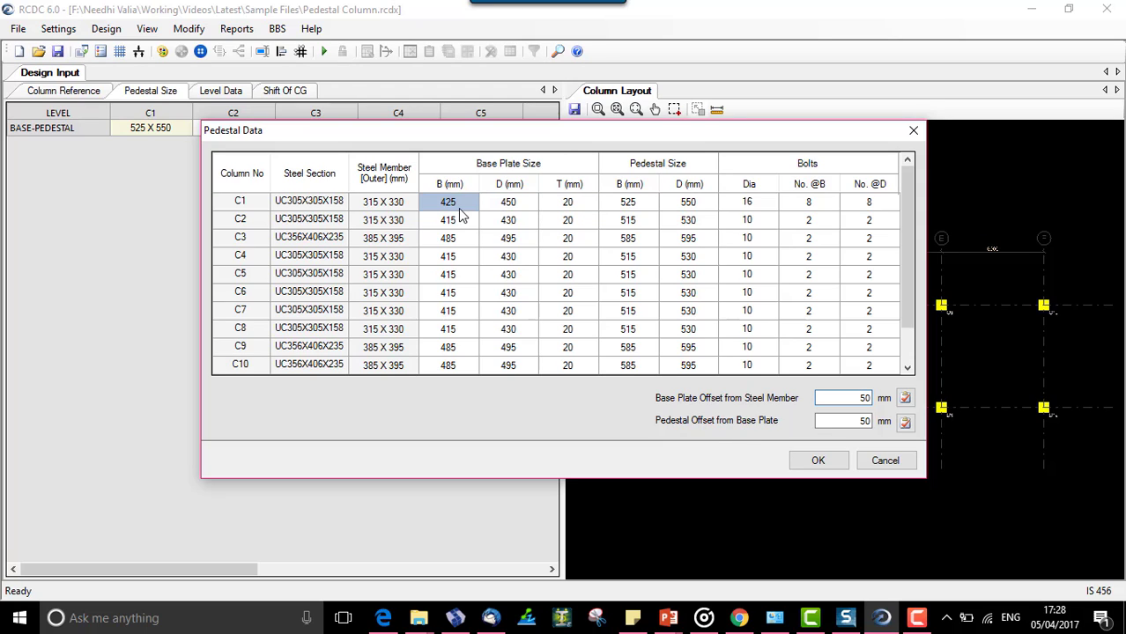
{"action": "type", "text": "450"}
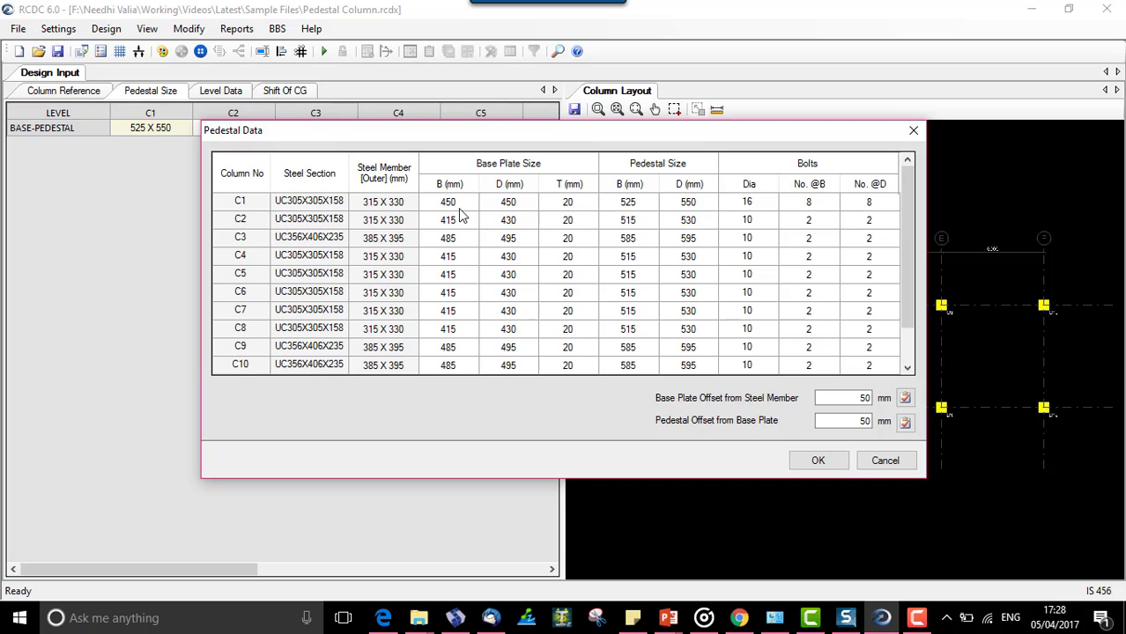
{"action": "key", "text": "Tab"}
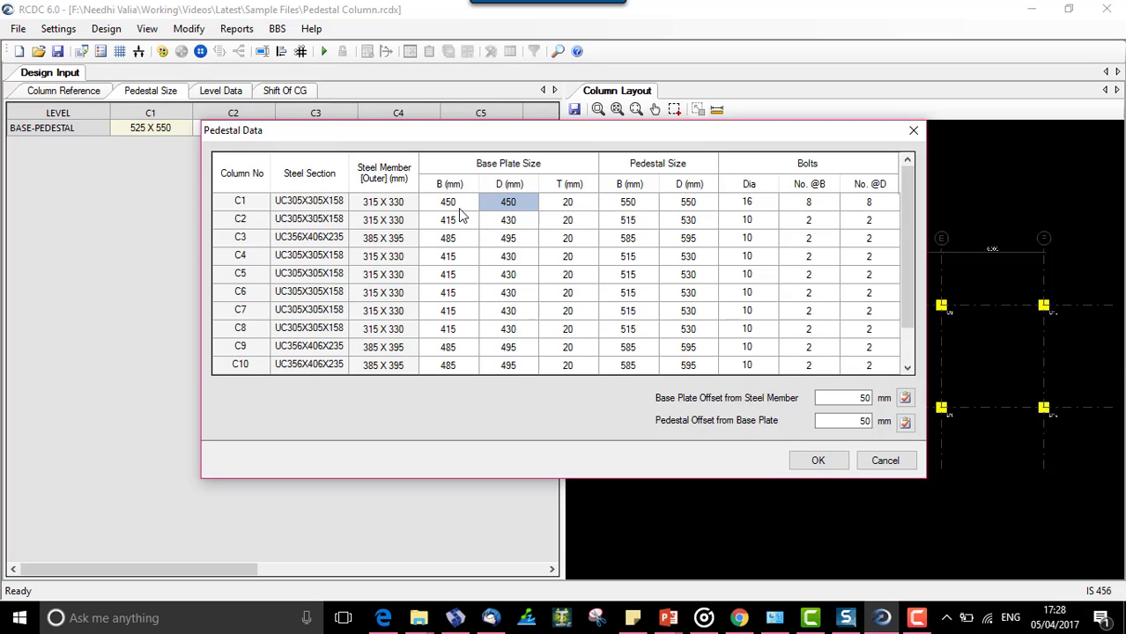
{"action": "left_click", "coordinate": [638, 208]}
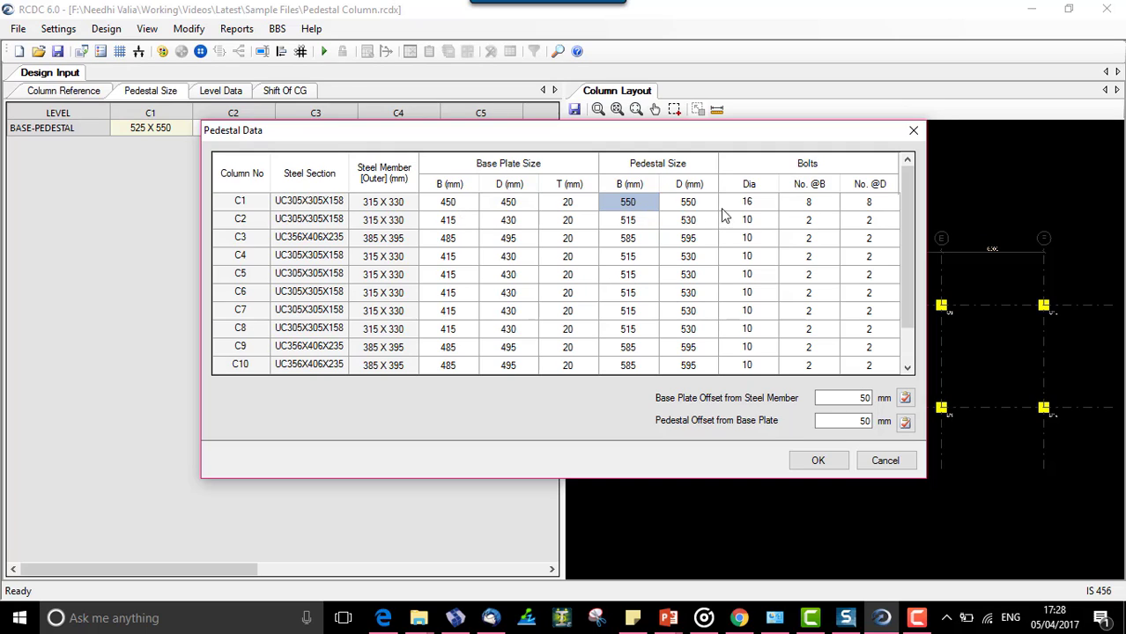
Choose a 20 mm bolt diameter for C1
{"action": "left_click", "coordinate": [771, 204]}
{"action": "left_click", "coordinate": [710, 202]}
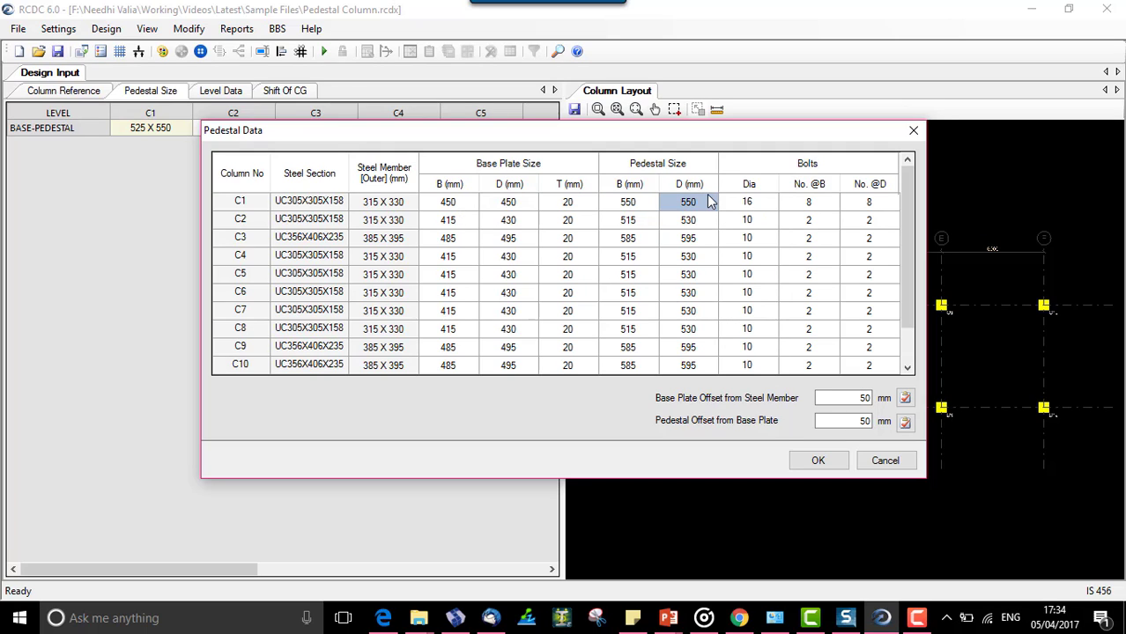
{"action": "left_click", "coordinate": [774, 209]}
{"action": "left_click", "coordinate": [772, 204]}
{"action": "left_click", "coordinate": [753, 256]}
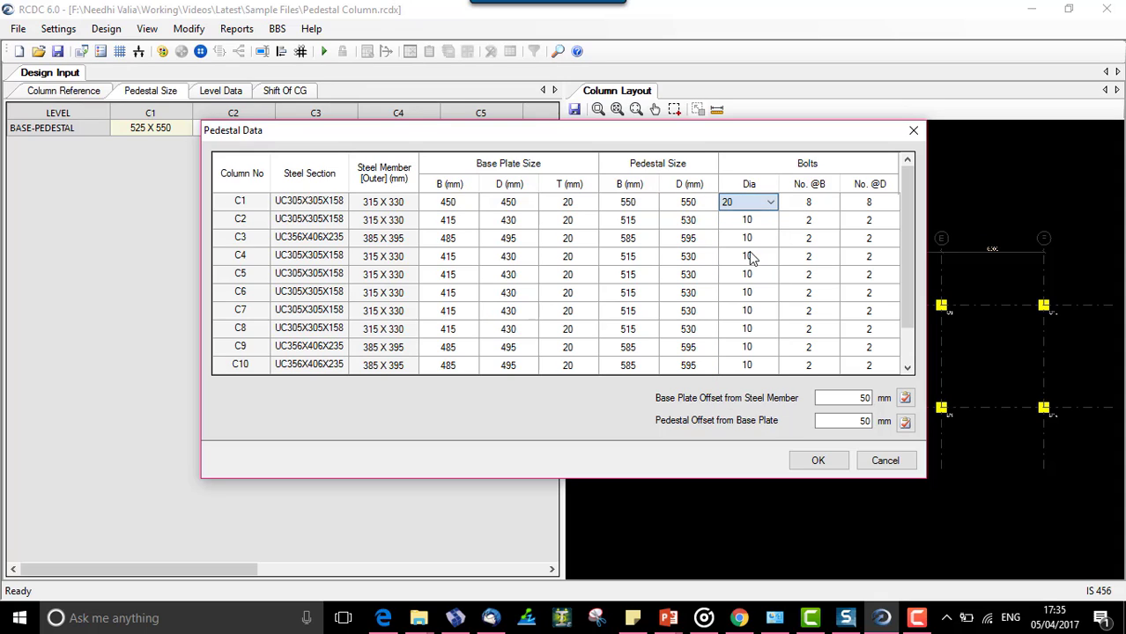
{"action": "left_click", "coordinate": [821, 207]}
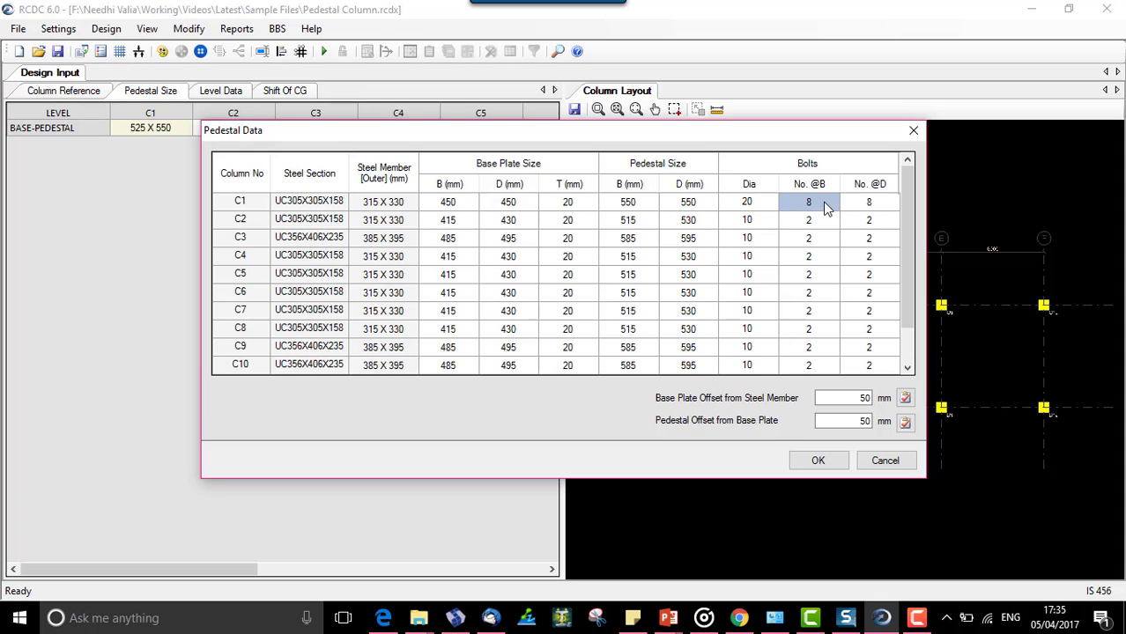
Enter 10 bolts along B for C1, then correct it to 8 after the 2–8 range error
{"action": "type", "text": "10"}
{"action": "key", "text": "Return"}
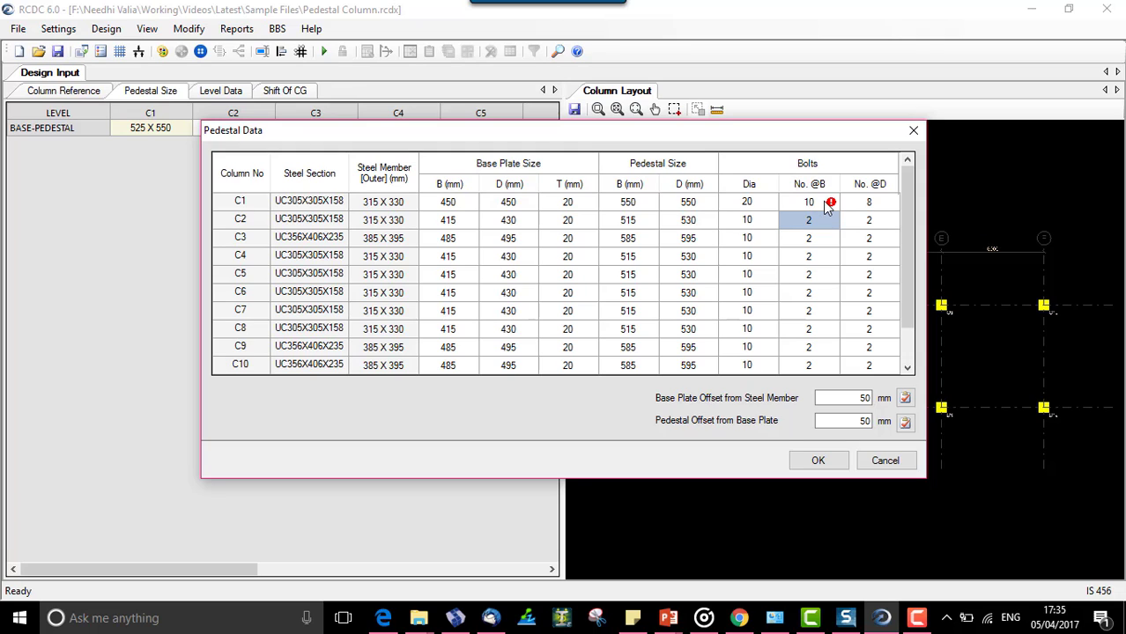
{"action": "mouse_move", "coordinate": [834, 208]}
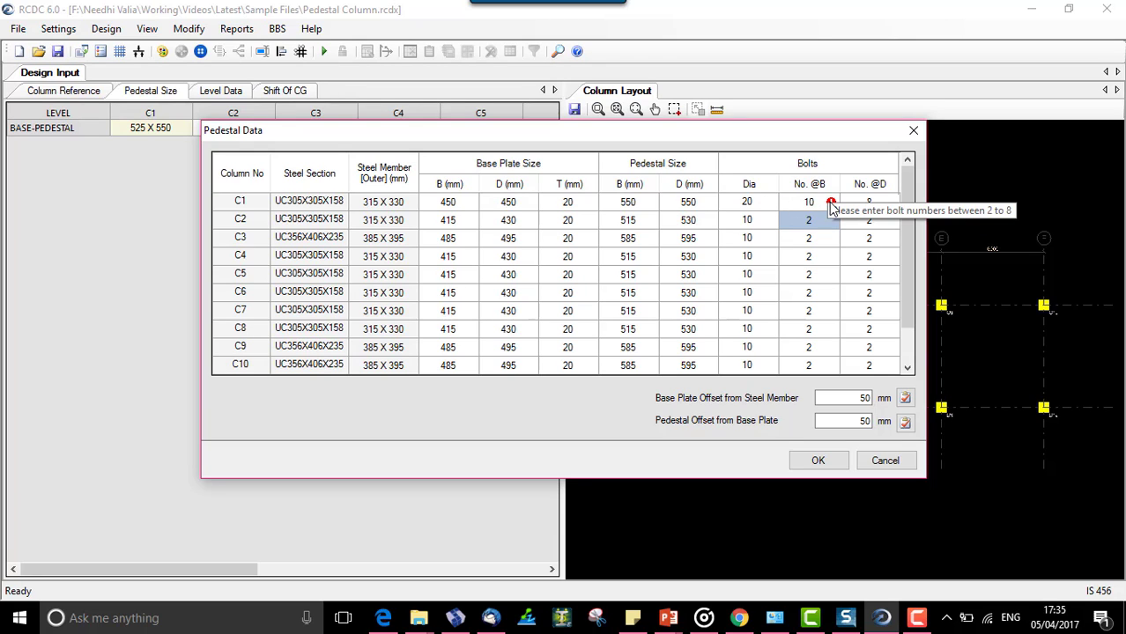
{"action": "left_click", "coordinate": [809, 205]}
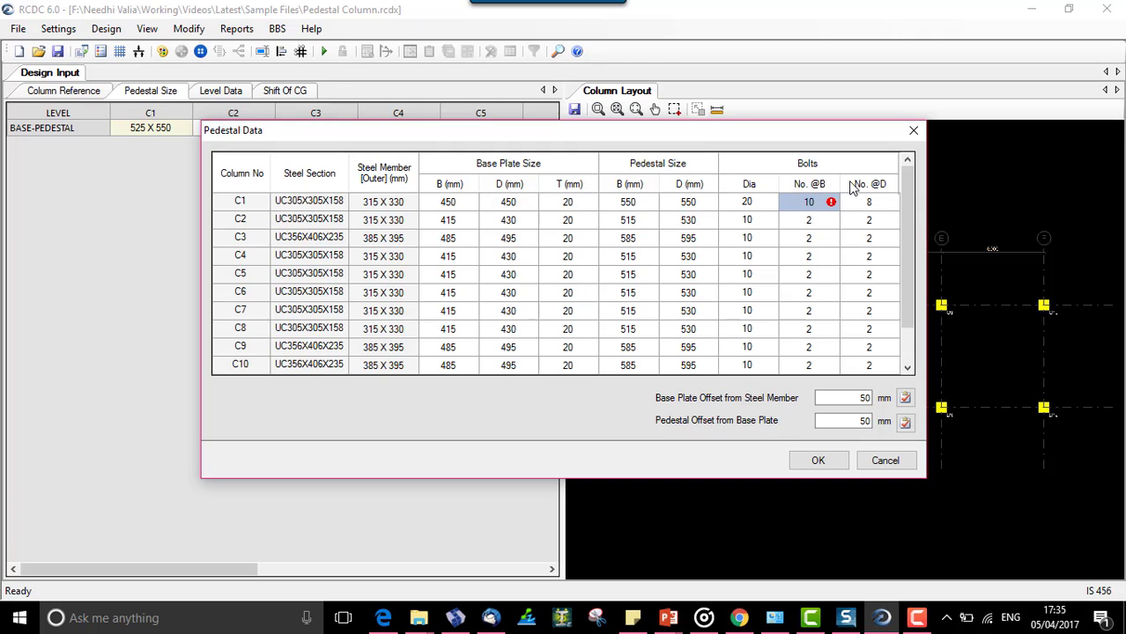
{"action": "type", "text": "8"}
{"action": "key", "text": "Tab"}
{"action": "key", "text": "Down"}
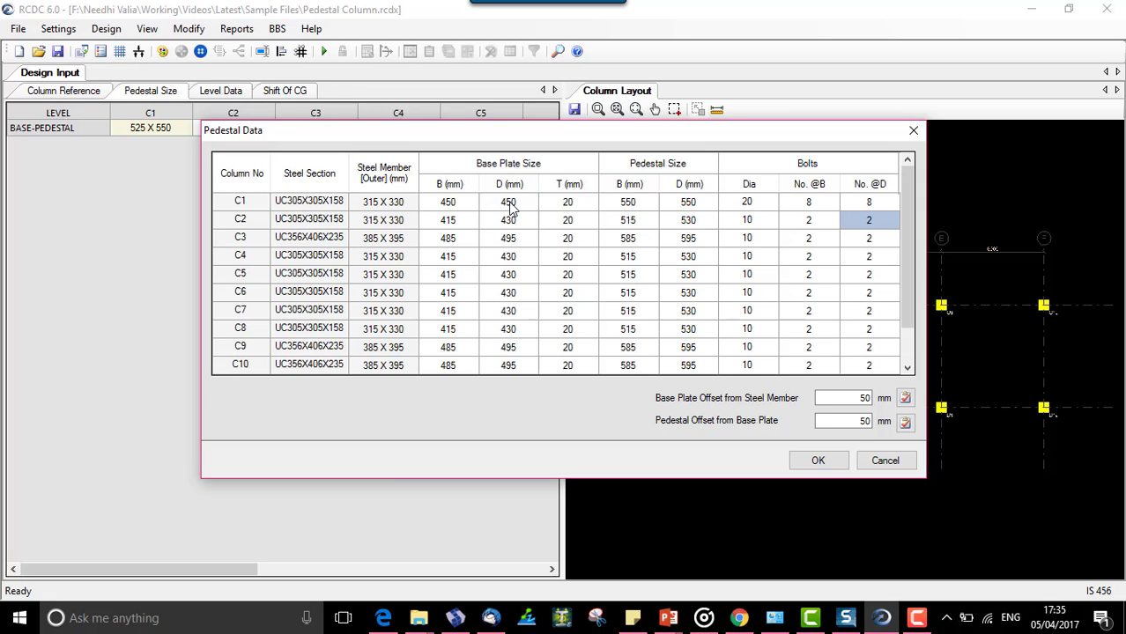
Apply the pedestal data and accept the Basic Load Cases unchanged
{"action": "left_click", "coordinate": [819, 460]}
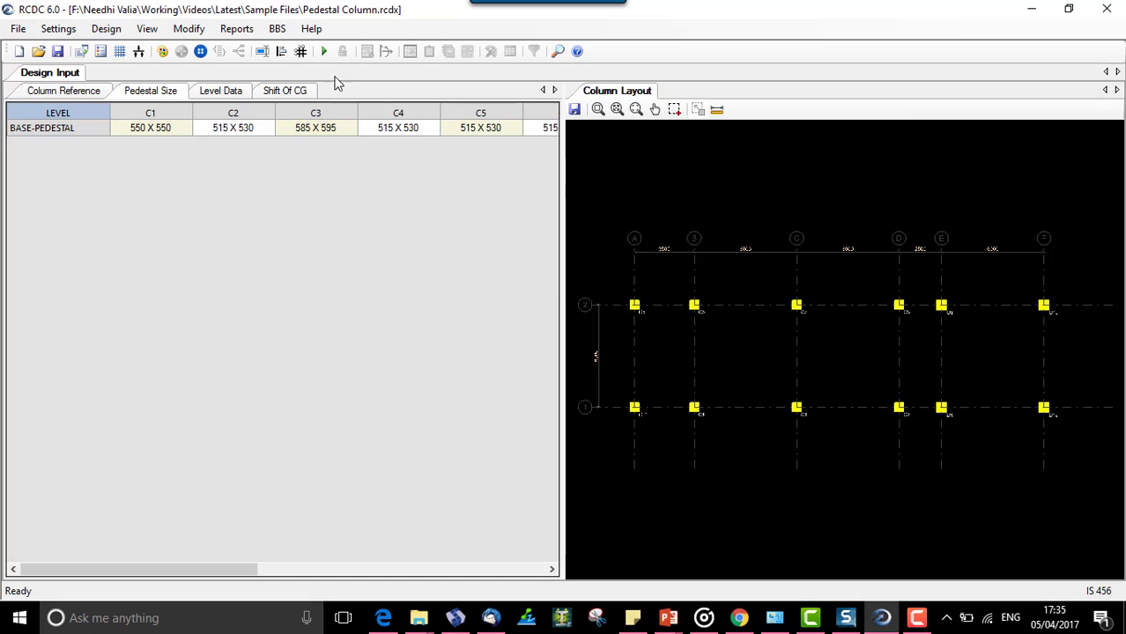
{"action": "left_click", "coordinate": [59, 28]}
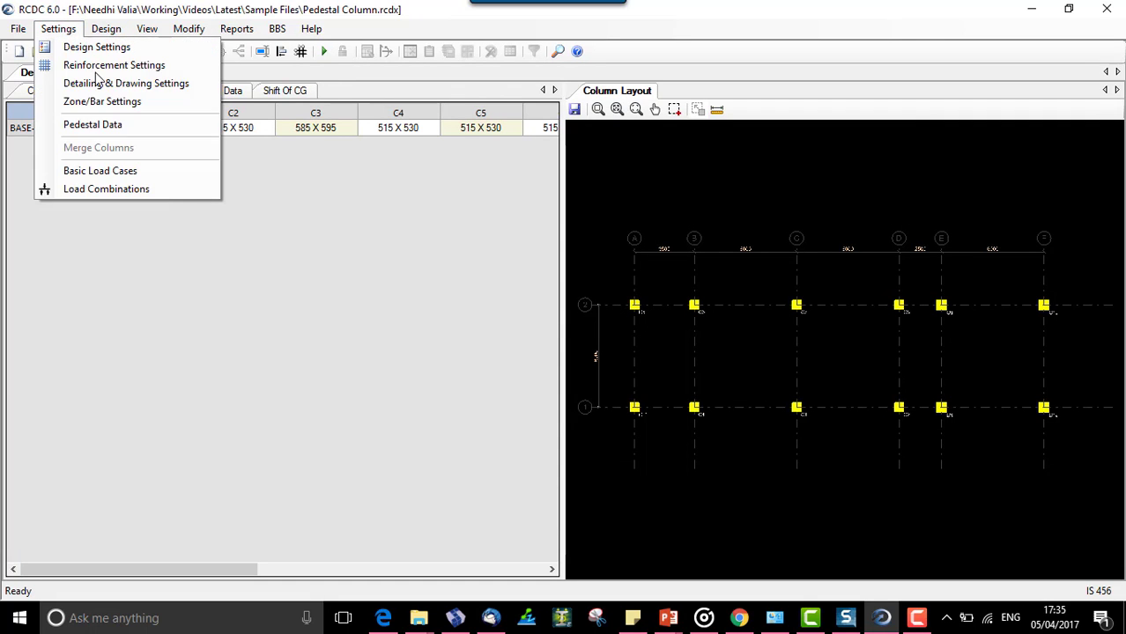
{"action": "left_click", "coordinate": [114, 170]}
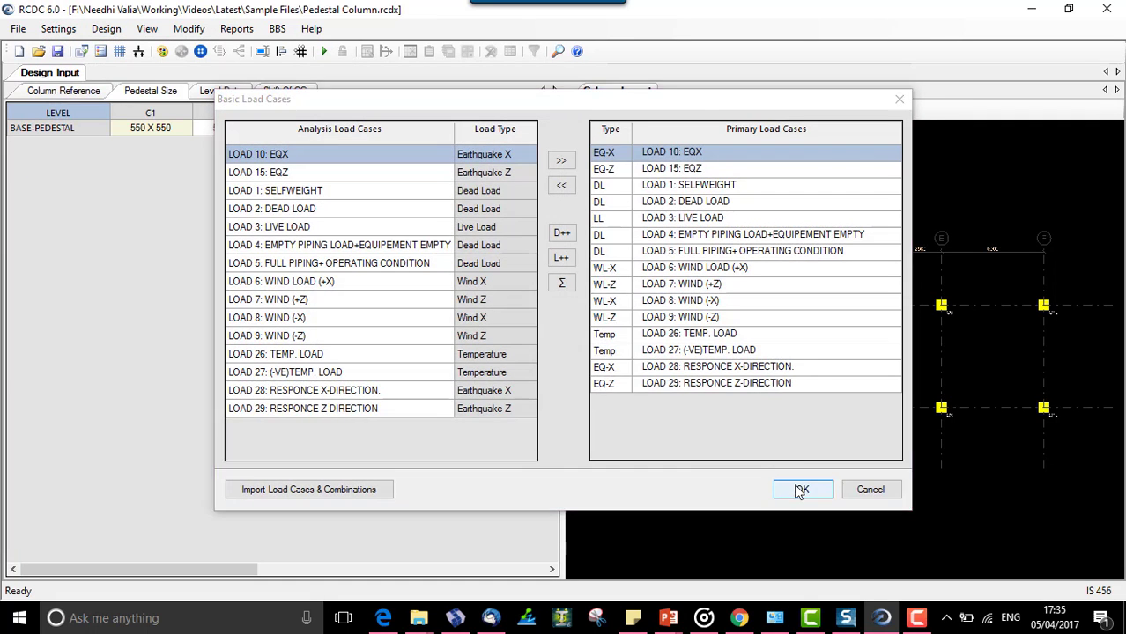
{"action": "left_click", "coordinate": [797, 484]}
Accept the Load Combinations unchanged and run Auto Design for the columns
{"action": "left_click", "coordinate": [77, 31]}
{"action": "left_click", "coordinate": [132, 189]}
{"action": "left_click", "coordinate": [779, 505]}
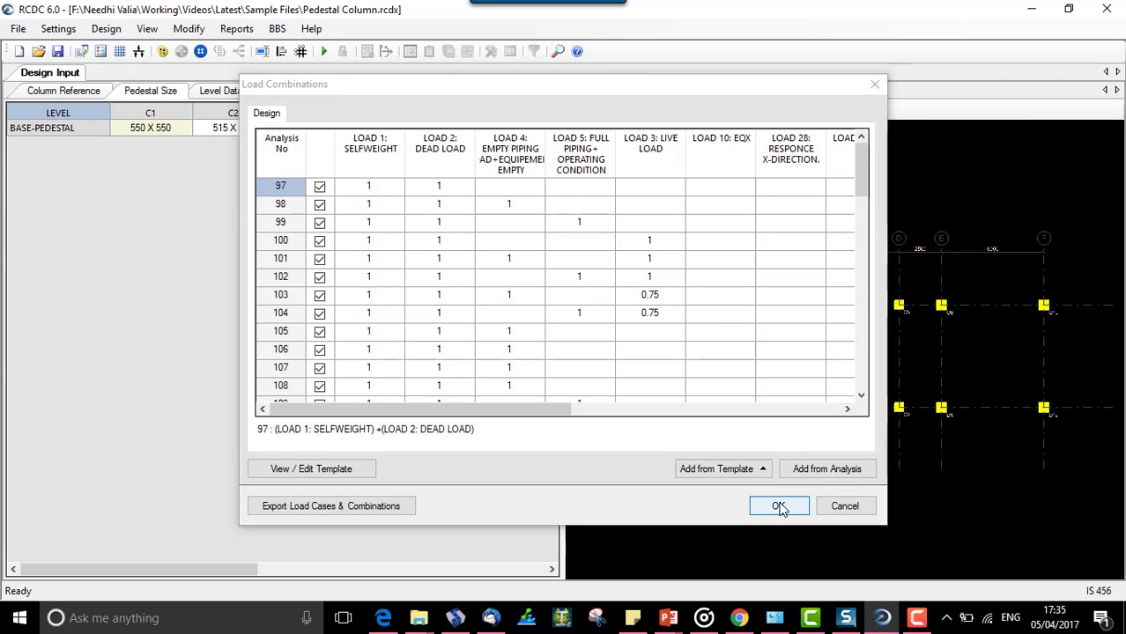
{"action": "left_click", "coordinate": [325, 53]}
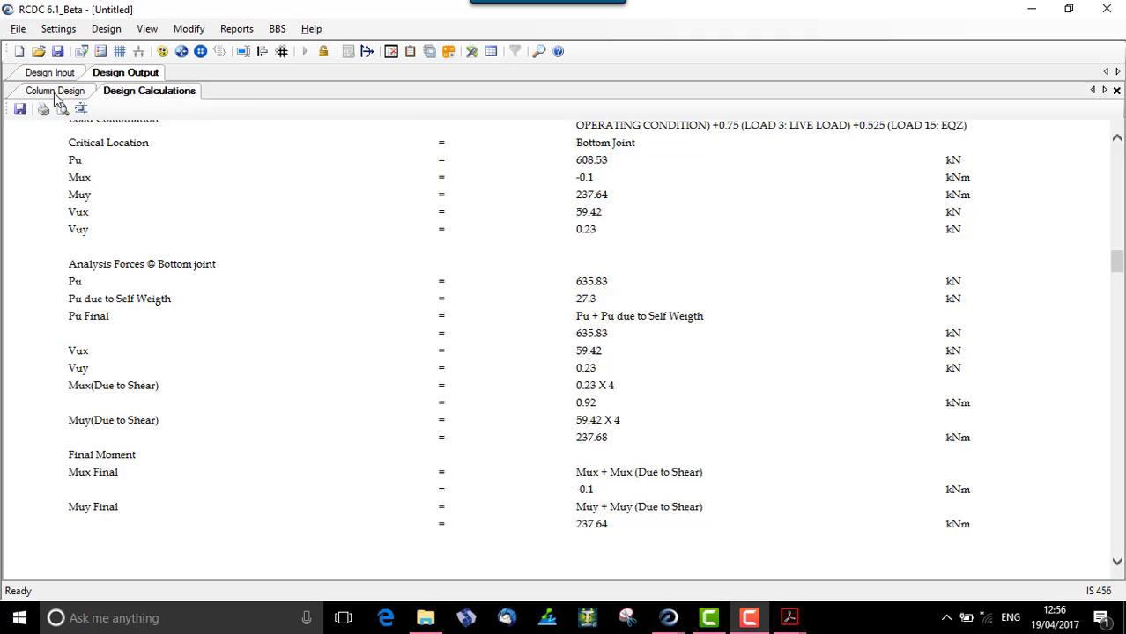
Open C1's Design Calculations report and scroll between its general data and Load Data sections
{"action": "left_click", "coordinate": [56, 91]}
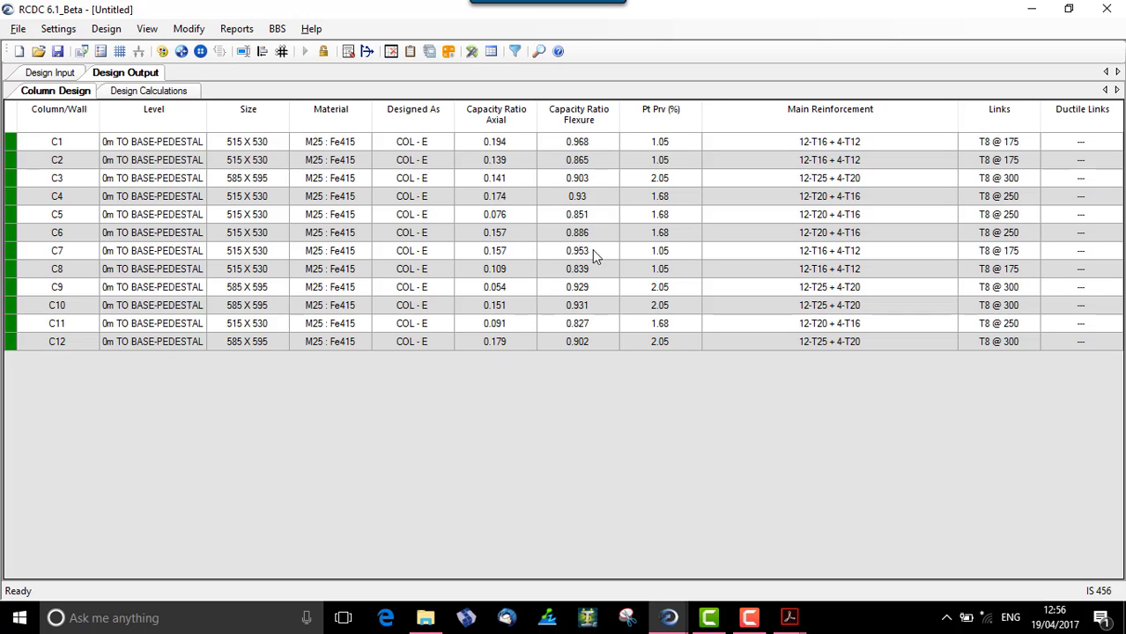
{"action": "left_click", "coordinate": [183, 93]}
{"action": "scroll", "coordinate": [485, 355], "scroll_direction": "up", "scroll_amount": 10}
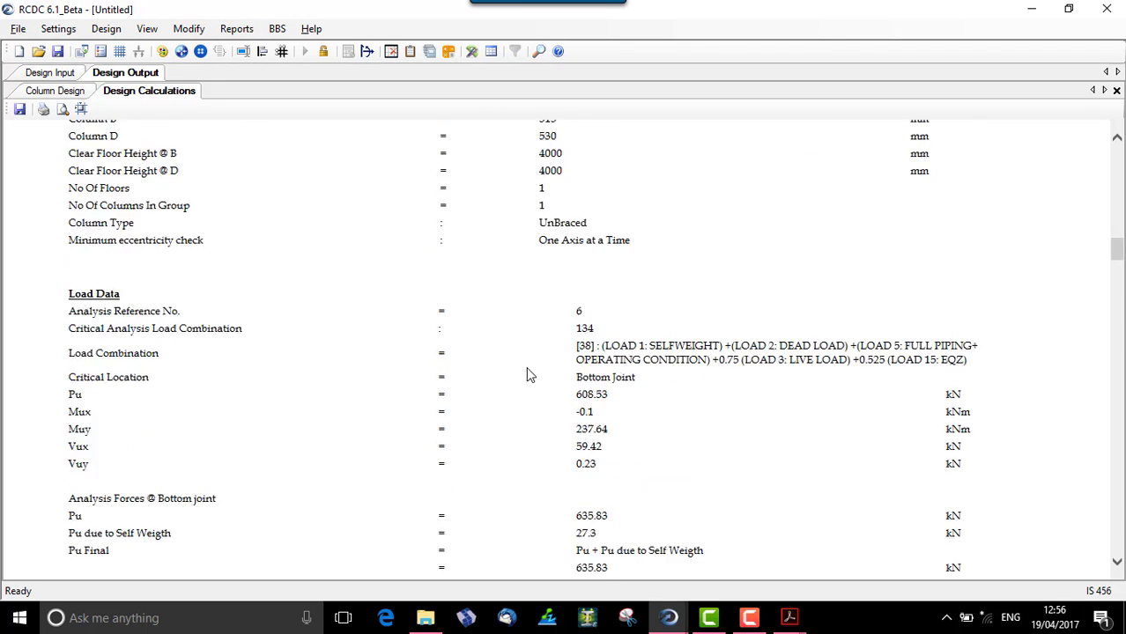
{"action": "left_click_drag", "start_coordinate": [533, 350], "coordinate": [583, 354]}
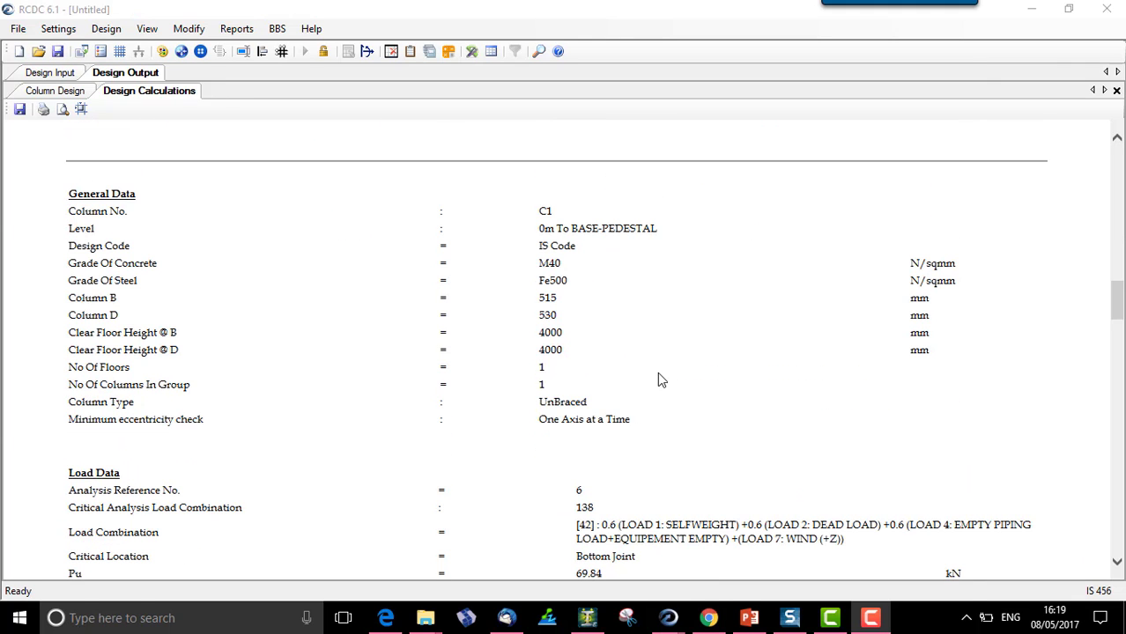
{"action": "scroll", "coordinate": [657, 372], "scroll_direction": "down", "scroll_amount": 15}
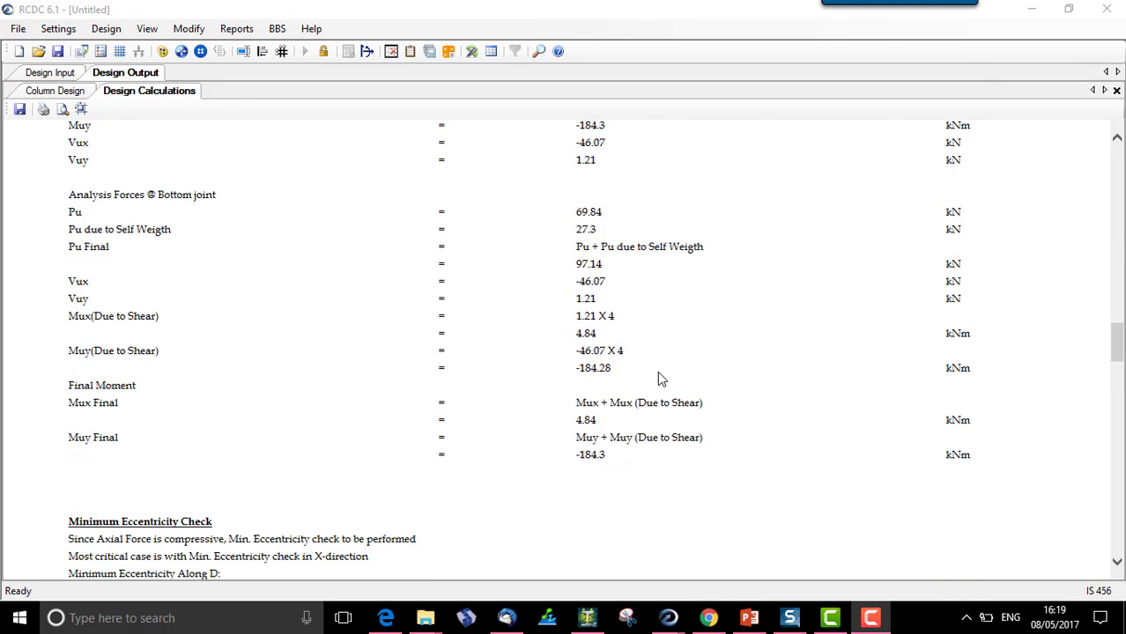
{"action": "scroll", "coordinate": [657, 371], "scroll_direction": "up", "scroll_amount": 1}
{"action": "scroll", "coordinate": [657, 371], "scroll_direction": "down", "scroll_amount": 12}
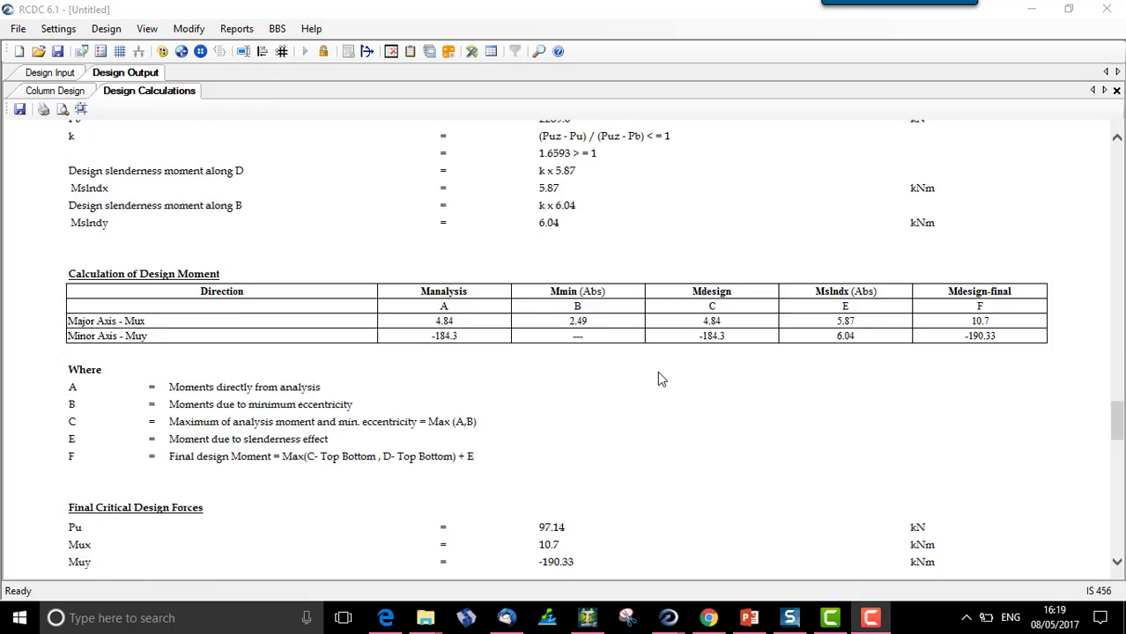
{"action": "scroll", "coordinate": [657, 371], "scroll_direction": "up", "scroll_amount": 16}
{"action": "scroll", "coordinate": [657, 371], "scroll_direction": "up", "scroll_amount": 7}
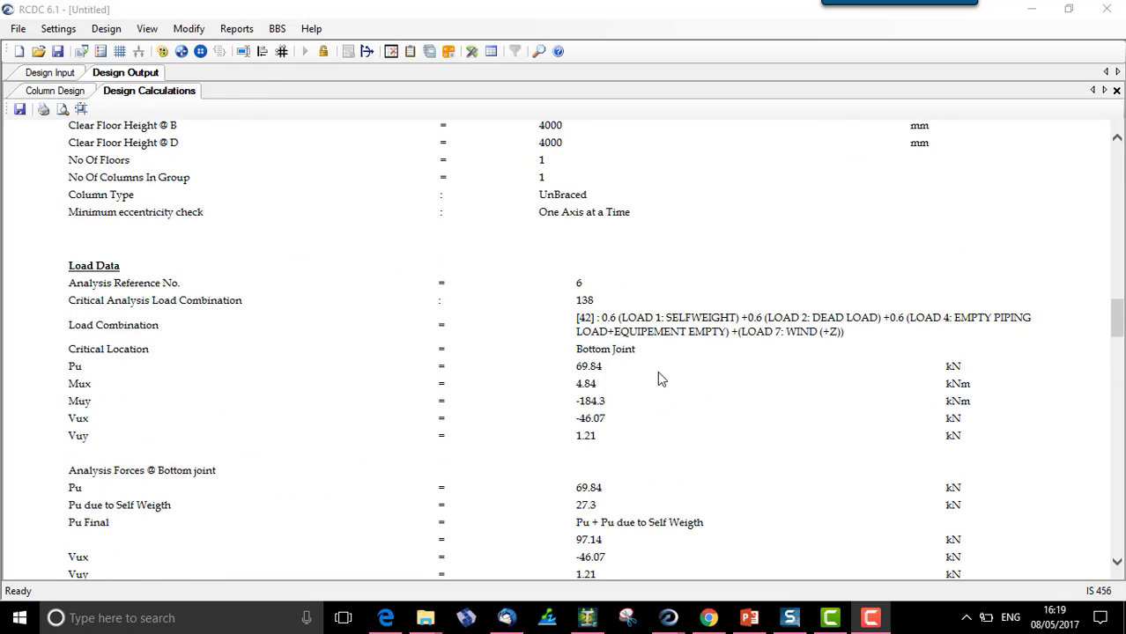
{"action": "scroll", "coordinate": [597, 392], "scroll_direction": "down", "scroll_amount": 3}
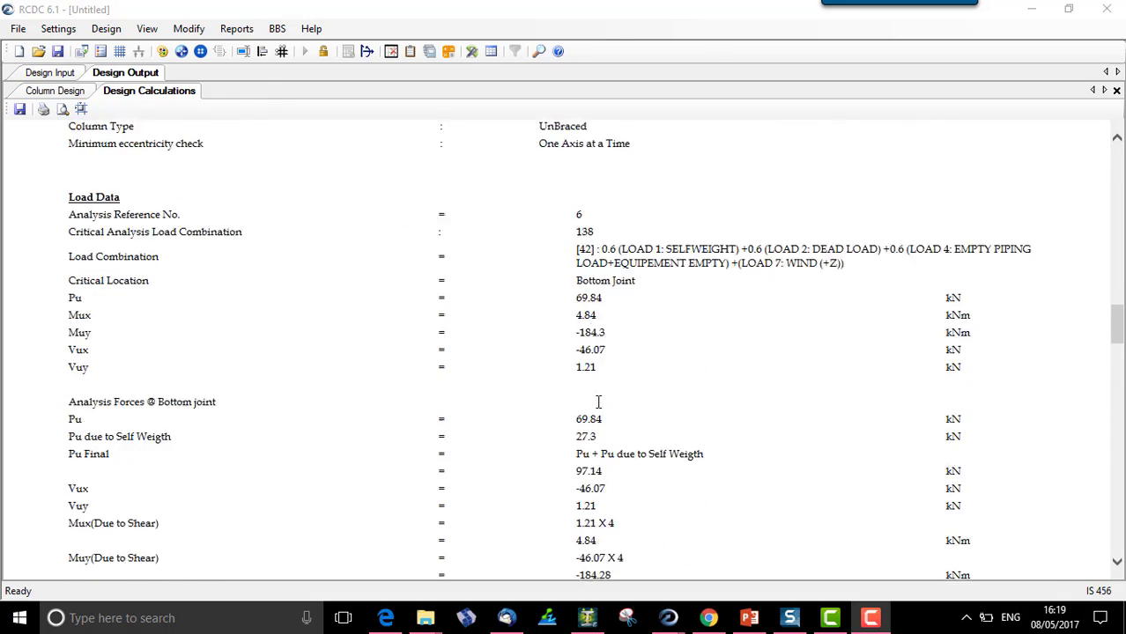
Trace C1's Pu Final: bottom-joint Pu 69.84 plus self-weight 27.3 gives 97.14
{"action": "triple_click", "coordinate": [97, 335]}
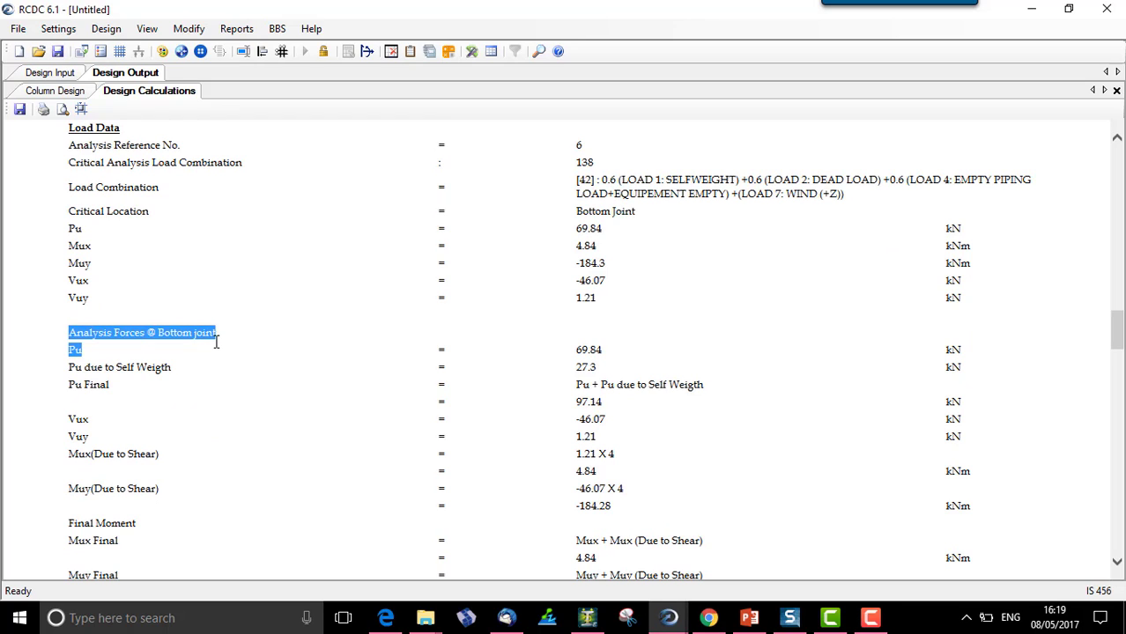
{"action": "left_click", "coordinate": [69, 352]}
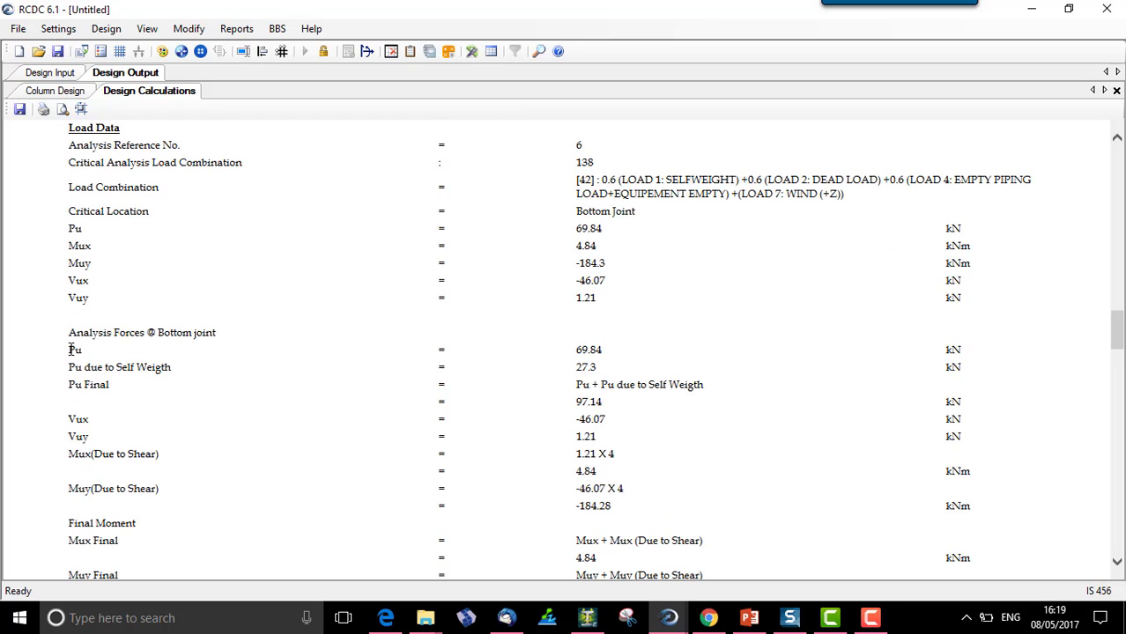
{"action": "left_click_drag", "start_coordinate": [68, 351], "coordinate": [90, 350]}
{"action": "left_click_drag", "start_coordinate": [574, 351], "coordinate": [604, 350]}
{"action": "left_click_drag", "start_coordinate": [573, 231], "coordinate": [606, 233]}
{"action": "left_click", "coordinate": [94, 373]}
{"action": "left_click_drag", "start_coordinate": [577, 368], "coordinate": [600, 368]}
{"action": "left_click_drag", "start_coordinate": [70, 386], "coordinate": [120, 386]}
{"action": "left_click_drag", "start_coordinate": [577, 350], "coordinate": [604, 369]}
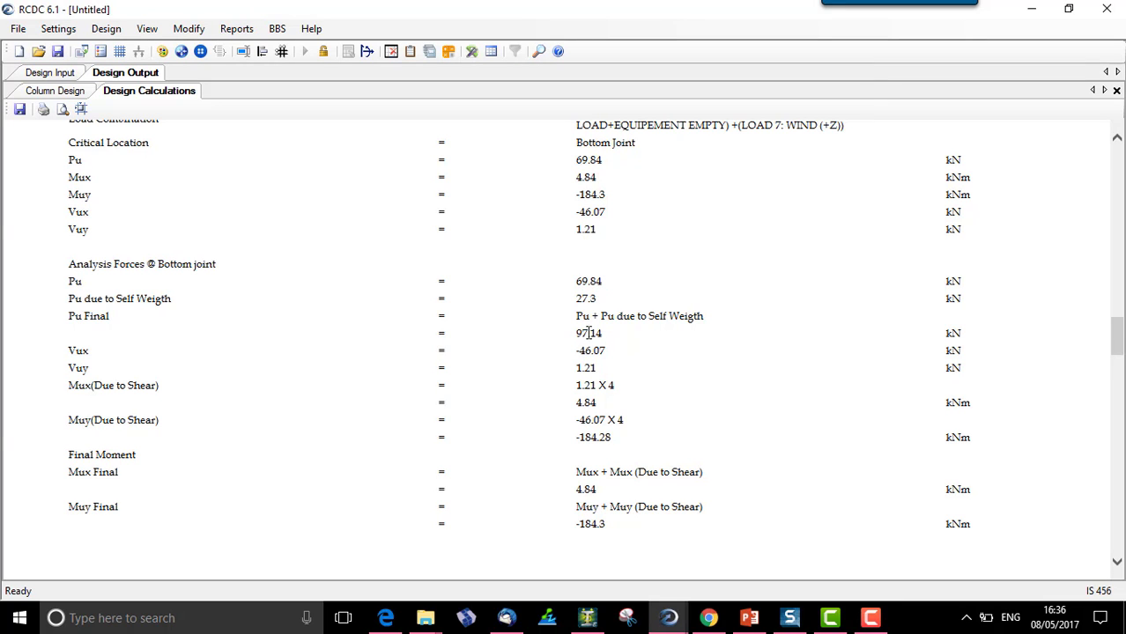
{"action": "left_click_drag", "start_coordinate": [576, 333], "coordinate": [611, 333]}
{"action": "left_click", "coordinate": [88, 356], "text": "shift"}
Highlight the Vuy, Mux and Muy due-to-shear rows and the Mux Final label
{"action": "double_click", "coordinate": [72, 367]}
{"action": "double_click", "coordinate": [79, 385]}
{"action": "double_click", "coordinate": [74, 420]}
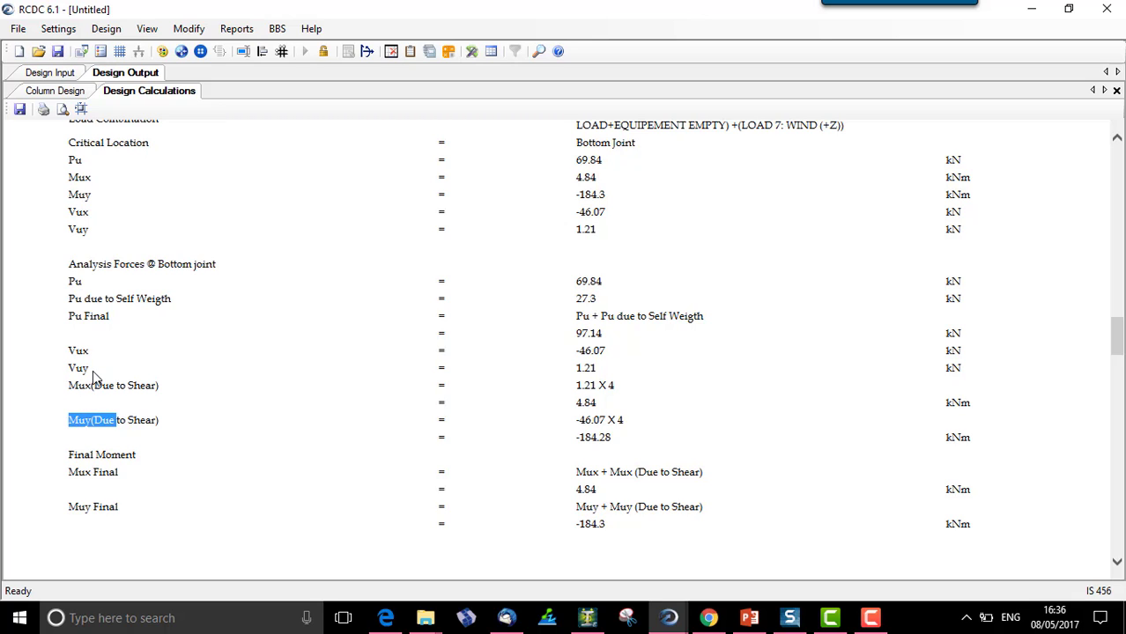
{"action": "left_click", "coordinate": [74, 475]}
{"action": "left_click_drag", "start_coordinate": [74, 476], "coordinate": [120, 474]}
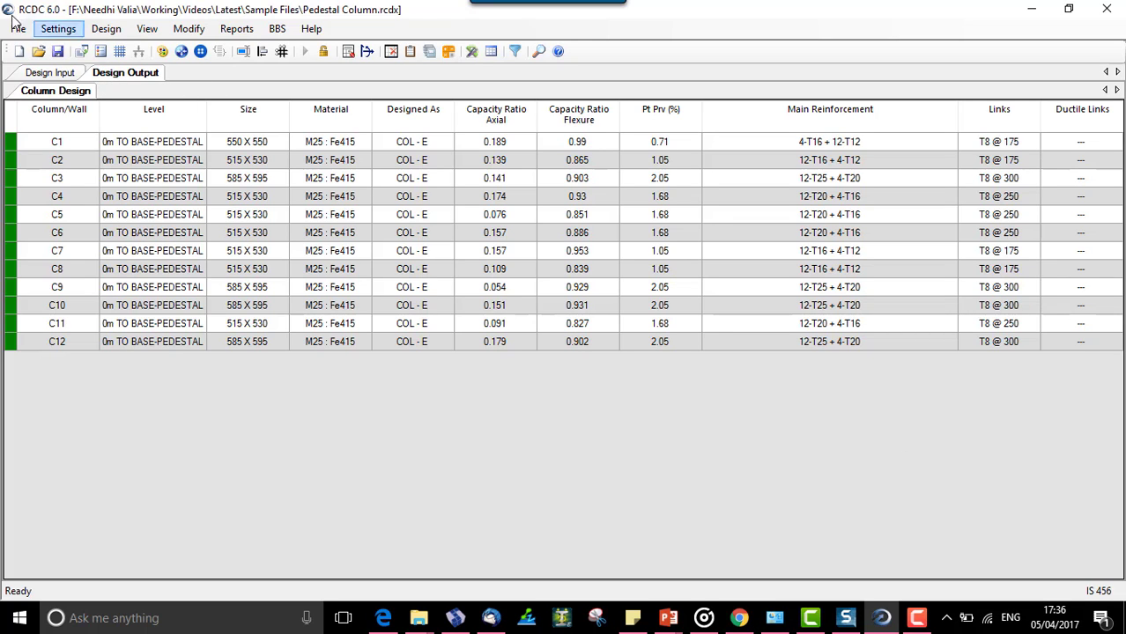
Use File > Create Footing Design to list pad footings FC1–FC12 under C1–C12
{"action": "left_click", "coordinate": [18, 28]}
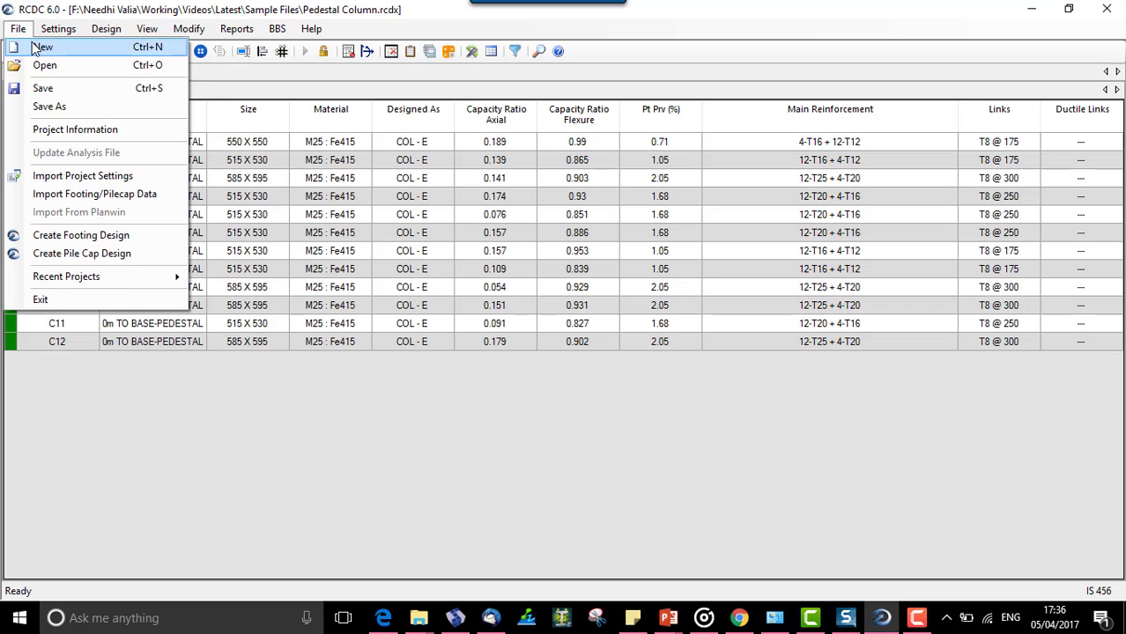
{"action": "left_click", "coordinate": [81, 235]}
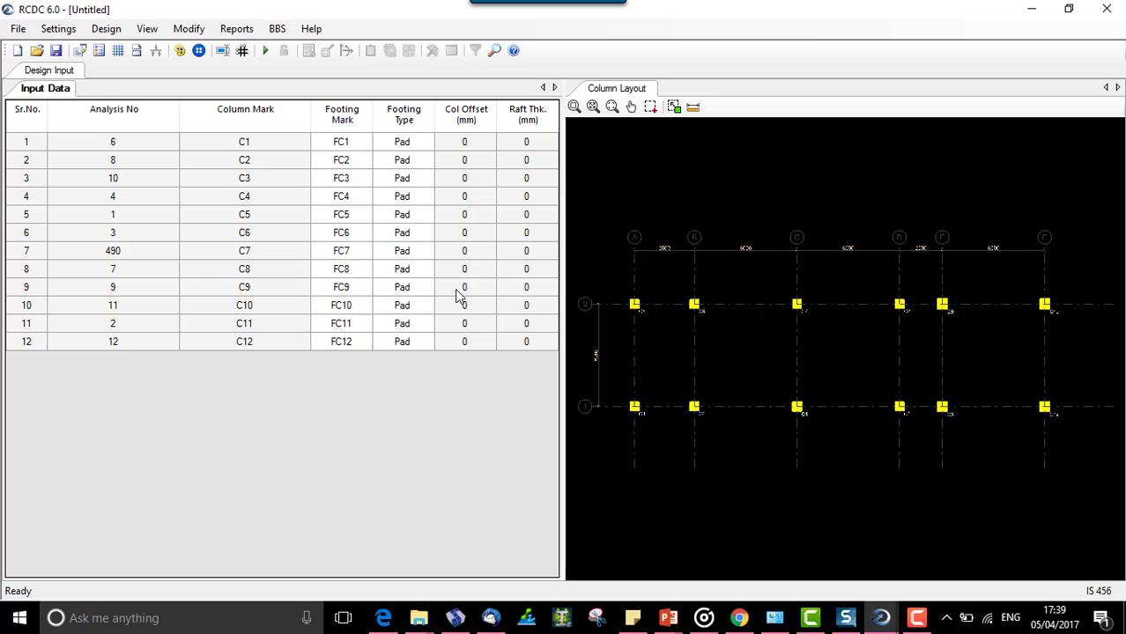
Confirm the Basic Load Cases unchanged and zoom the layout onto C5/FC5
{"action": "left_click", "coordinate": [58, 28]}
{"action": "left_click", "coordinate": [99, 124]}
{"action": "left_click", "coordinate": [803, 489]}
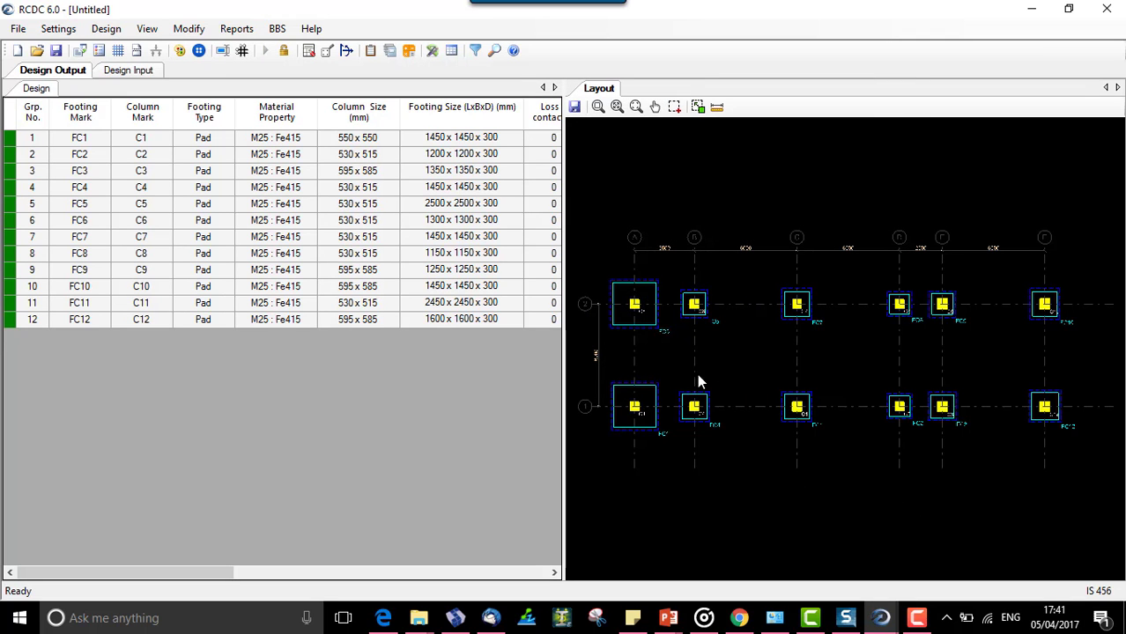
{"action": "scroll", "coordinate": [629, 319], "scroll_direction": "up", "scroll_amount": 5}
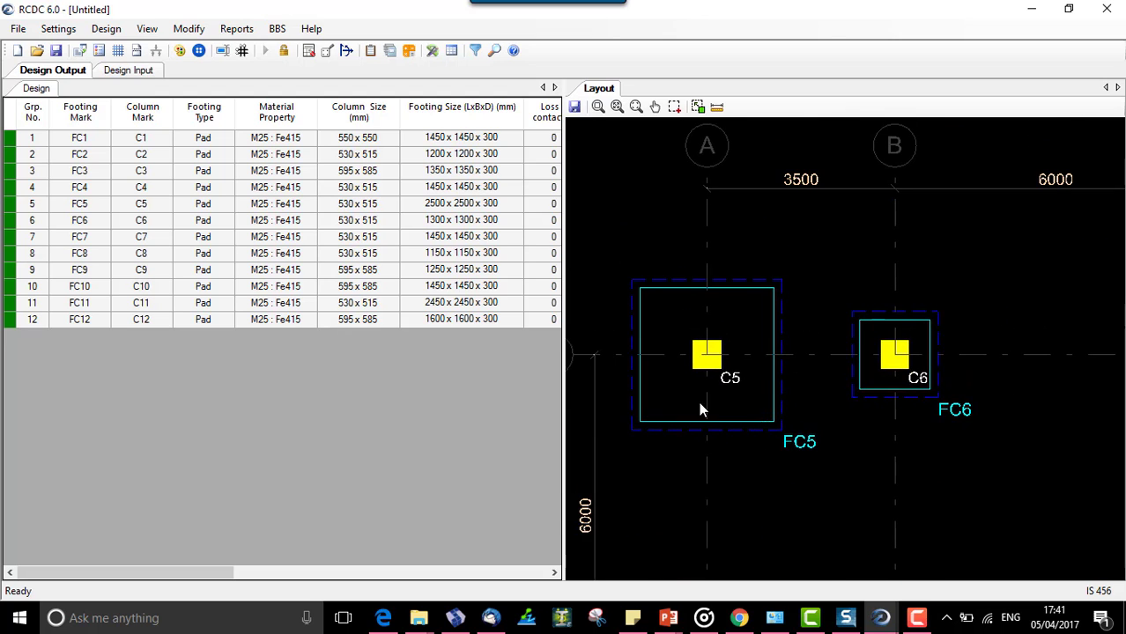
{"action": "scroll", "coordinate": [696, 407], "scroll_direction": "up", "scroll_amount": 3}
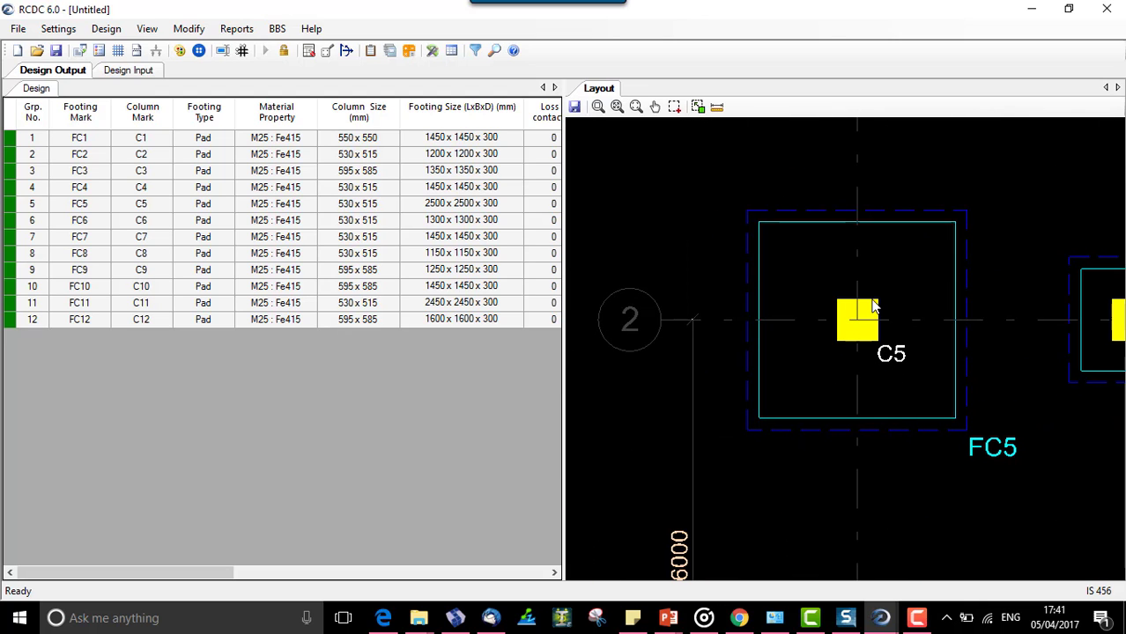
Generate FC1's detailed drawing with Plan, Section @ L and Section @ B
{"action": "left_click", "coordinate": [873, 305]}
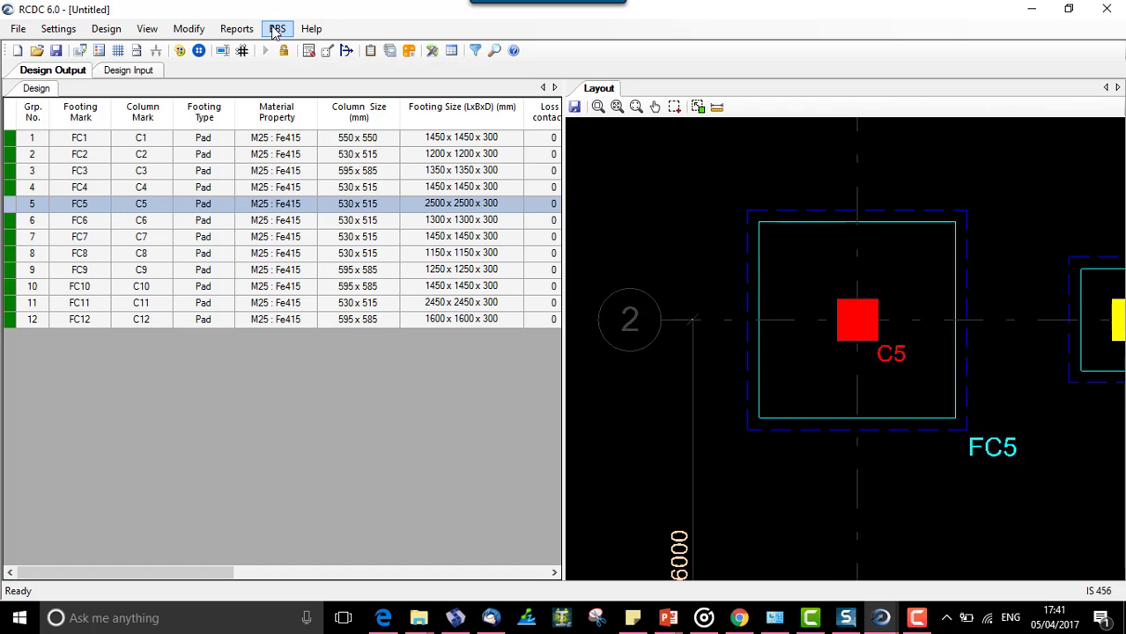
{"action": "left_click", "coordinate": [255, 30]}
{"action": "left_click", "coordinate": [260, 30]}
{"action": "left_click", "coordinate": [251, 29]}
{"action": "left_click", "coordinate": [251, 65]}
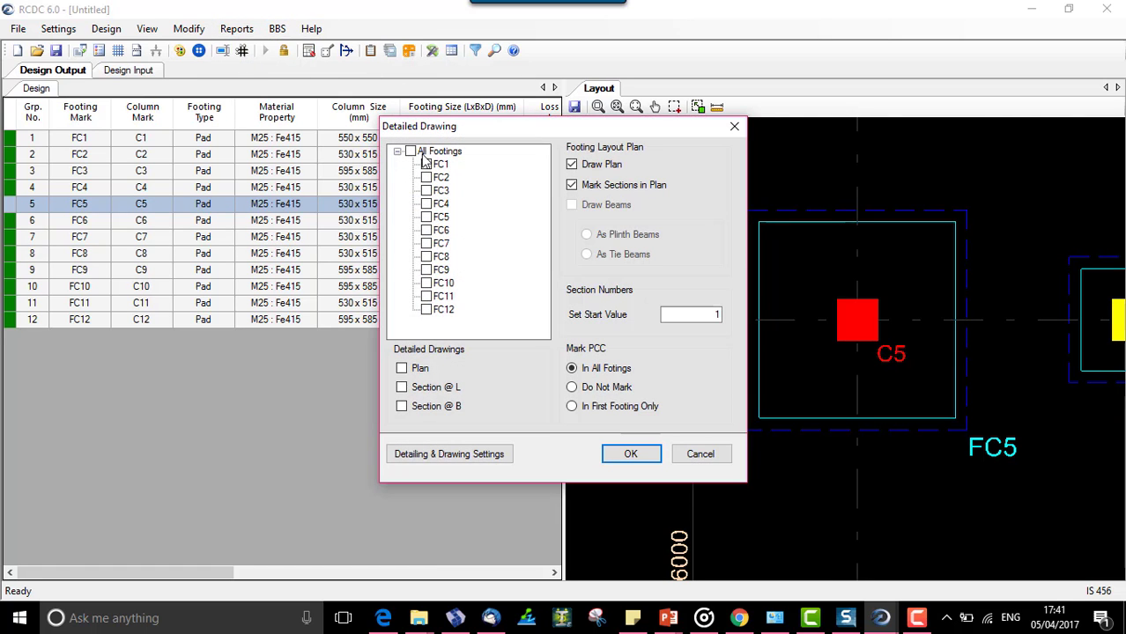
{"action": "left_click", "coordinate": [427, 164]}
{"action": "left_click", "coordinate": [403, 368]}
{"action": "left_click", "coordinate": [403, 387]}
{"action": "left_click", "coordinate": [402, 406]}
{"action": "left_click", "coordinate": [627, 454]}
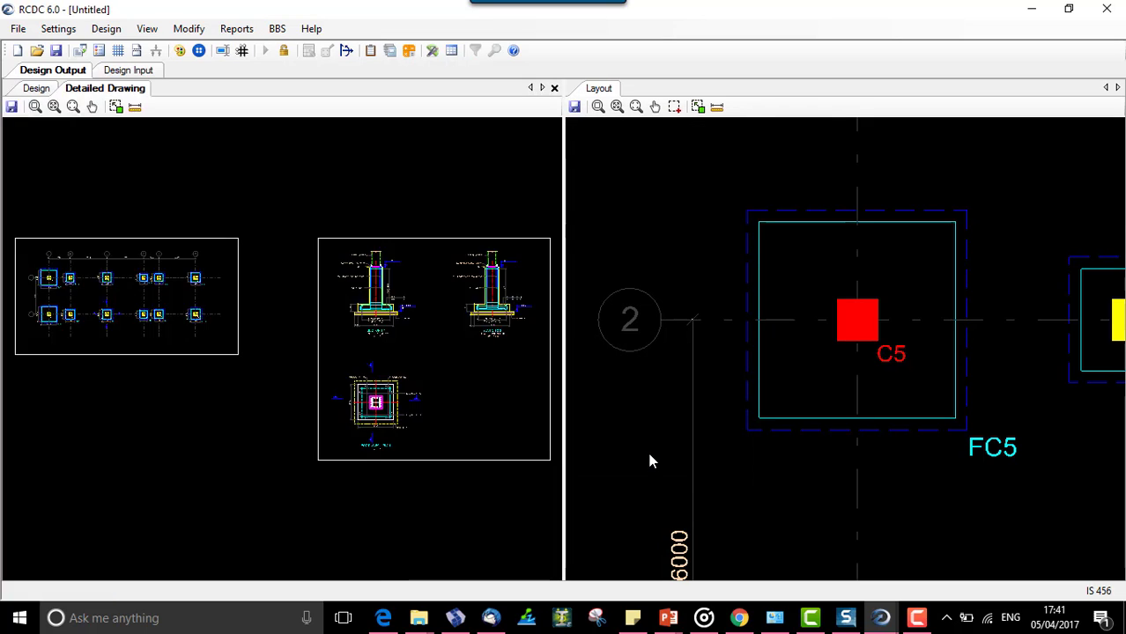
{"action": "scroll", "coordinate": [374, 406], "scroll_direction": "up", "scroll_amount": 5}
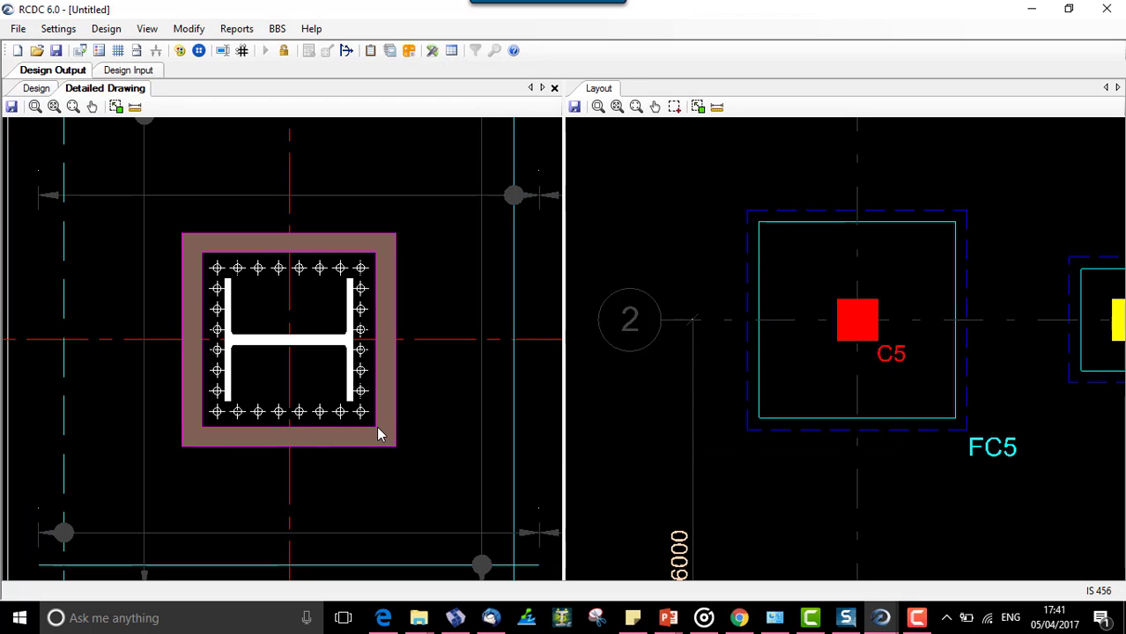
{"action": "middle_click_drag", "start_coordinate": [366, 422], "coordinate": [427, 414]}
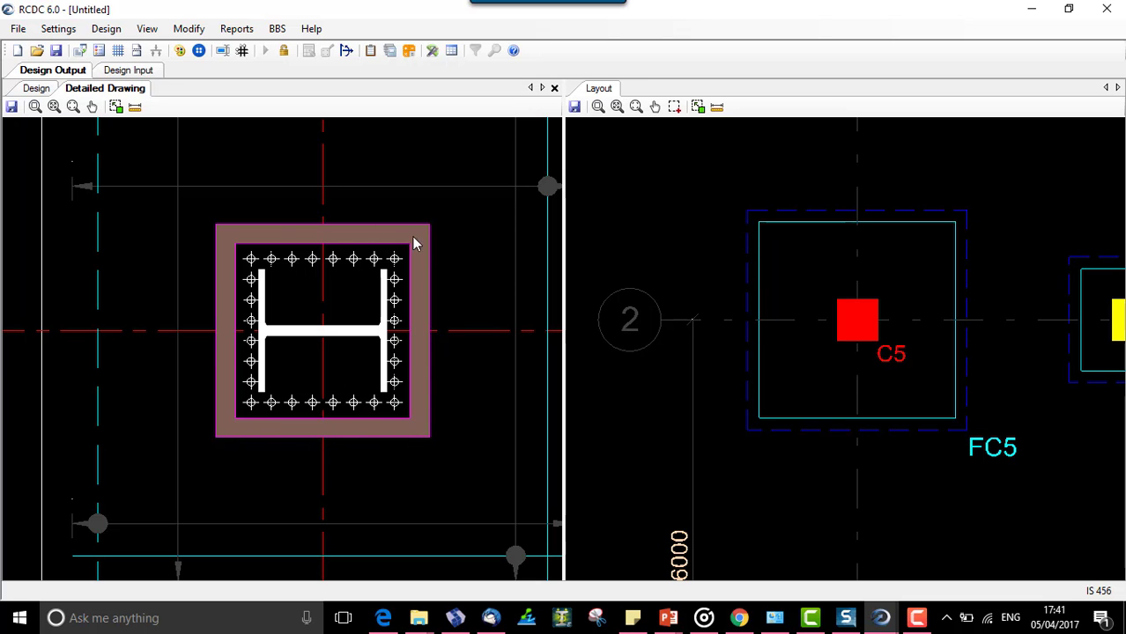
{"action": "scroll", "coordinate": [379, 326], "scroll_direction": "down", "scroll_amount": 4}
{"action": "scroll", "coordinate": [314, 284], "scroll_direction": "down", "scroll_amount": 1}
{"action": "scroll", "coordinate": [314, 283], "scroll_direction": "down", "scroll_amount": 1}
{"action": "mouse_move", "coordinate": [313, 284]}
{"action": "middle_mouse_down"}
{"action": "mouse_move", "coordinate": [188, 253]}
{"action": "mouse_move", "coordinate": [173, 304]}
{"action": "middle_mouse_up"}
{"action": "scroll", "coordinate": [173, 304], "scroll_direction": "up", "scroll_amount": 6}
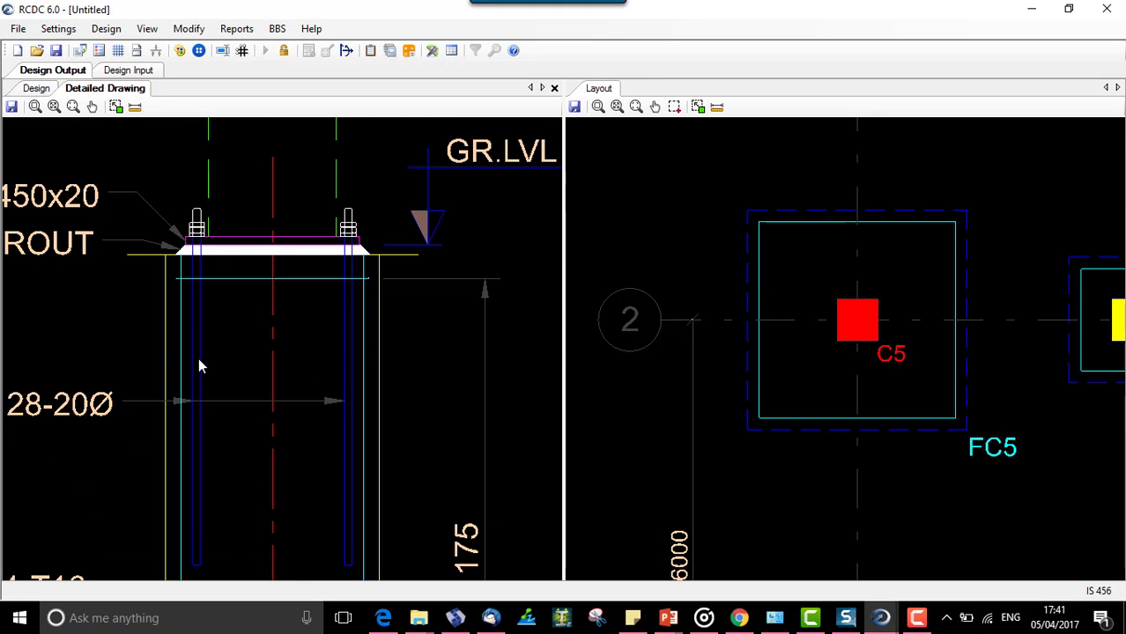
{"action": "scroll", "coordinate": [326, 359], "scroll_direction": "down", "scroll_amount": 1}
{"action": "scroll", "coordinate": [326, 362], "scroll_direction": "down", "scroll_amount": 1}
{"action": "scroll", "coordinate": [286, 275], "scroll_direction": "up", "scroll_amount": 4}
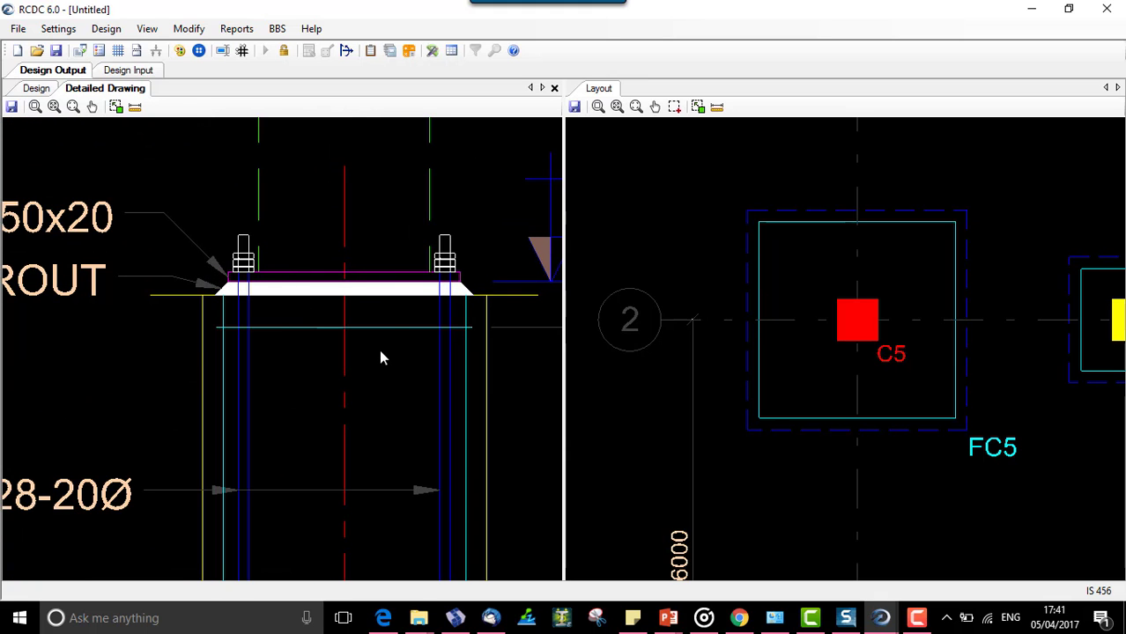
{"action": "scroll", "coordinate": [382, 357], "scroll_direction": "down", "scroll_amount": 1}
{"action": "scroll", "coordinate": [287, 455], "scroll_direction": "down", "scroll_amount": 1}
{"action": "mouse_move", "coordinate": [286, 455]}
{"action": "middle_mouse_down"}
{"action": "mouse_move", "coordinate": [372, 518]}
{"action": "mouse_move", "coordinate": [347, 304]}
{"action": "mouse_move", "coordinate": [201, 315]}
{"action": "middle_mouse_up"}
{"action": "scroll", "coordinate": [346, 309], "scroll_direction": "down", "scroll_amount": 4}
{"action": "scroll", "coordinate": [457, 258], "scroll_direction": "up", "scroll_amount": 3}
{"action": "mouse_move", "coordinate": [457, 256]}
{"action": "middle_mouse_down"}
{"action": "mouse_move", "coordinate": [383, 381]}
{"action": "mouse_move", "coordinate": [284, 240]}
{"action": "mouse_move", "coordinate": [376, 403]}
{"action": "middle_mouse_up"}
{"action": "scroll", "coordinate": [376, 403], "scroll_direction": "up", "scroll_amount": 5}
{"action": "scroll", "coordinate": [375, 403], "scroll_direction": "down", "scroll_amount": 5}
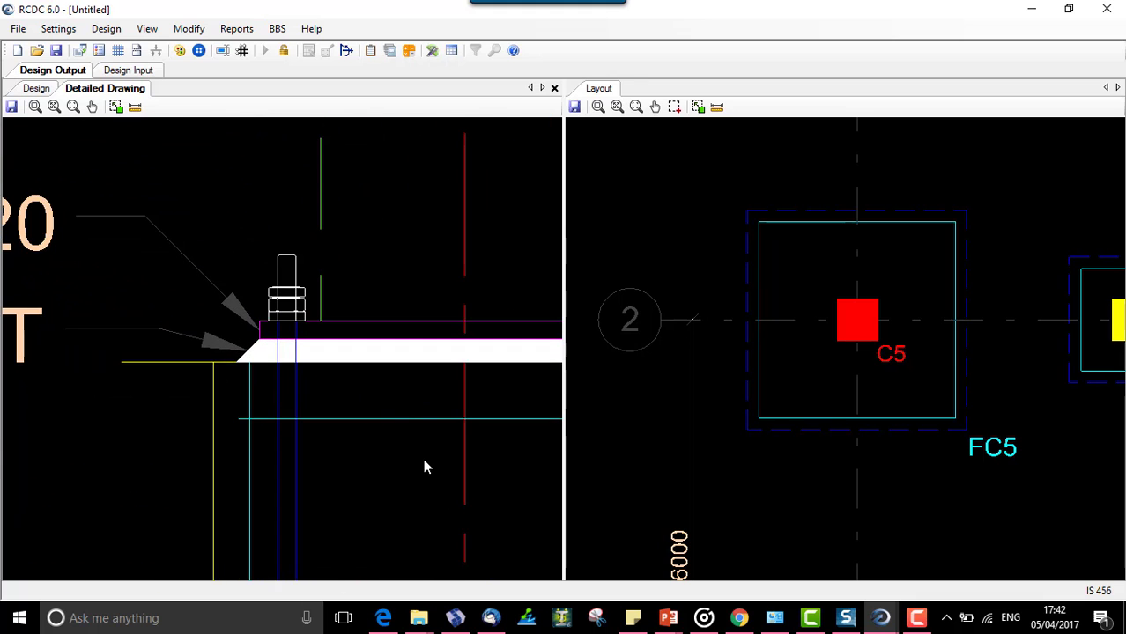
{"action": "left_click", "coordinate": [54, 107]}
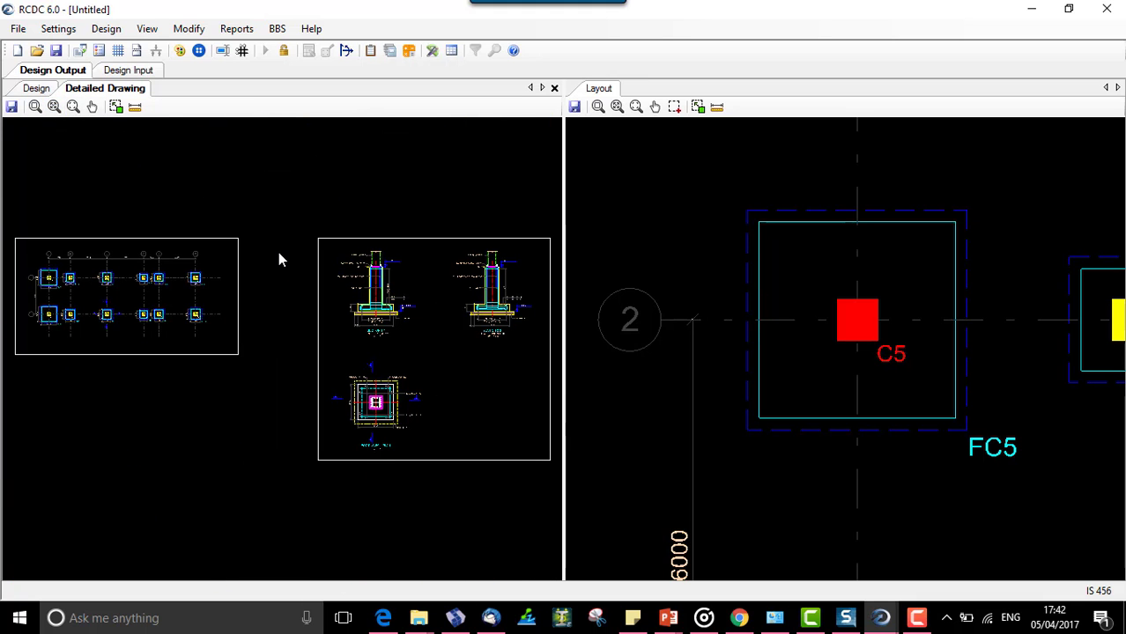